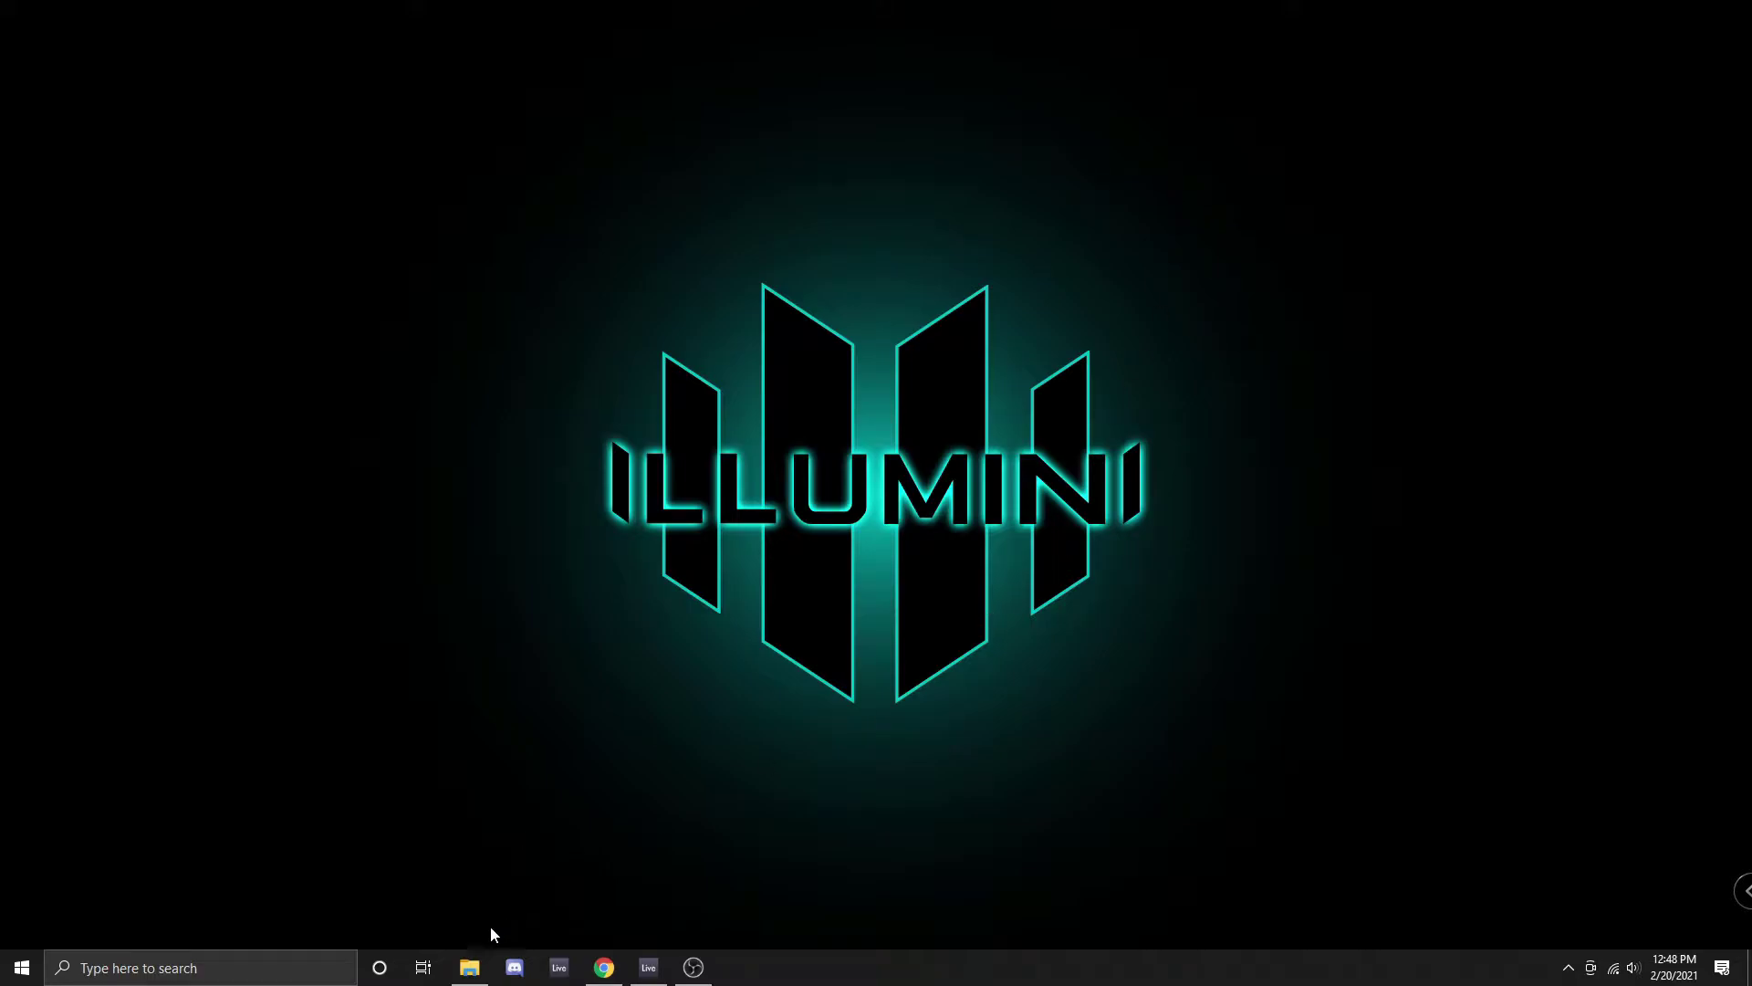
Step: Accept the JST Clip license agreement and advance to the 32-bit VST2 folder page
click(469, 966)
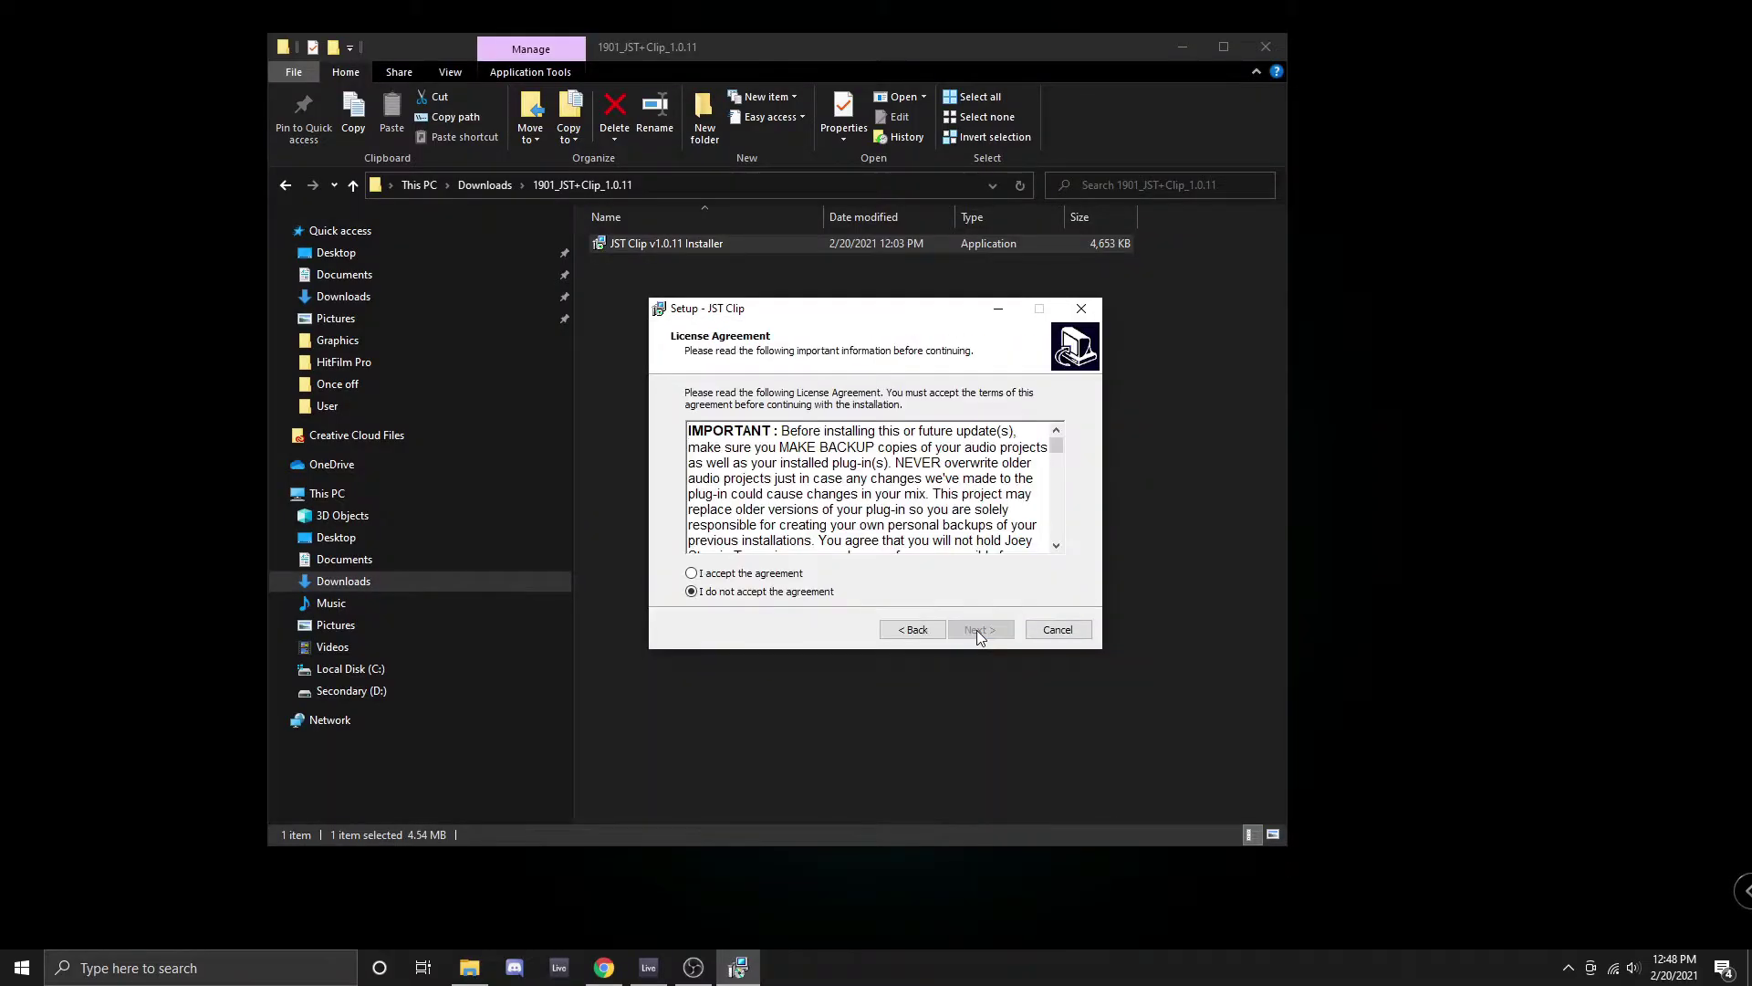
click(691, 574)
click(983, 631)
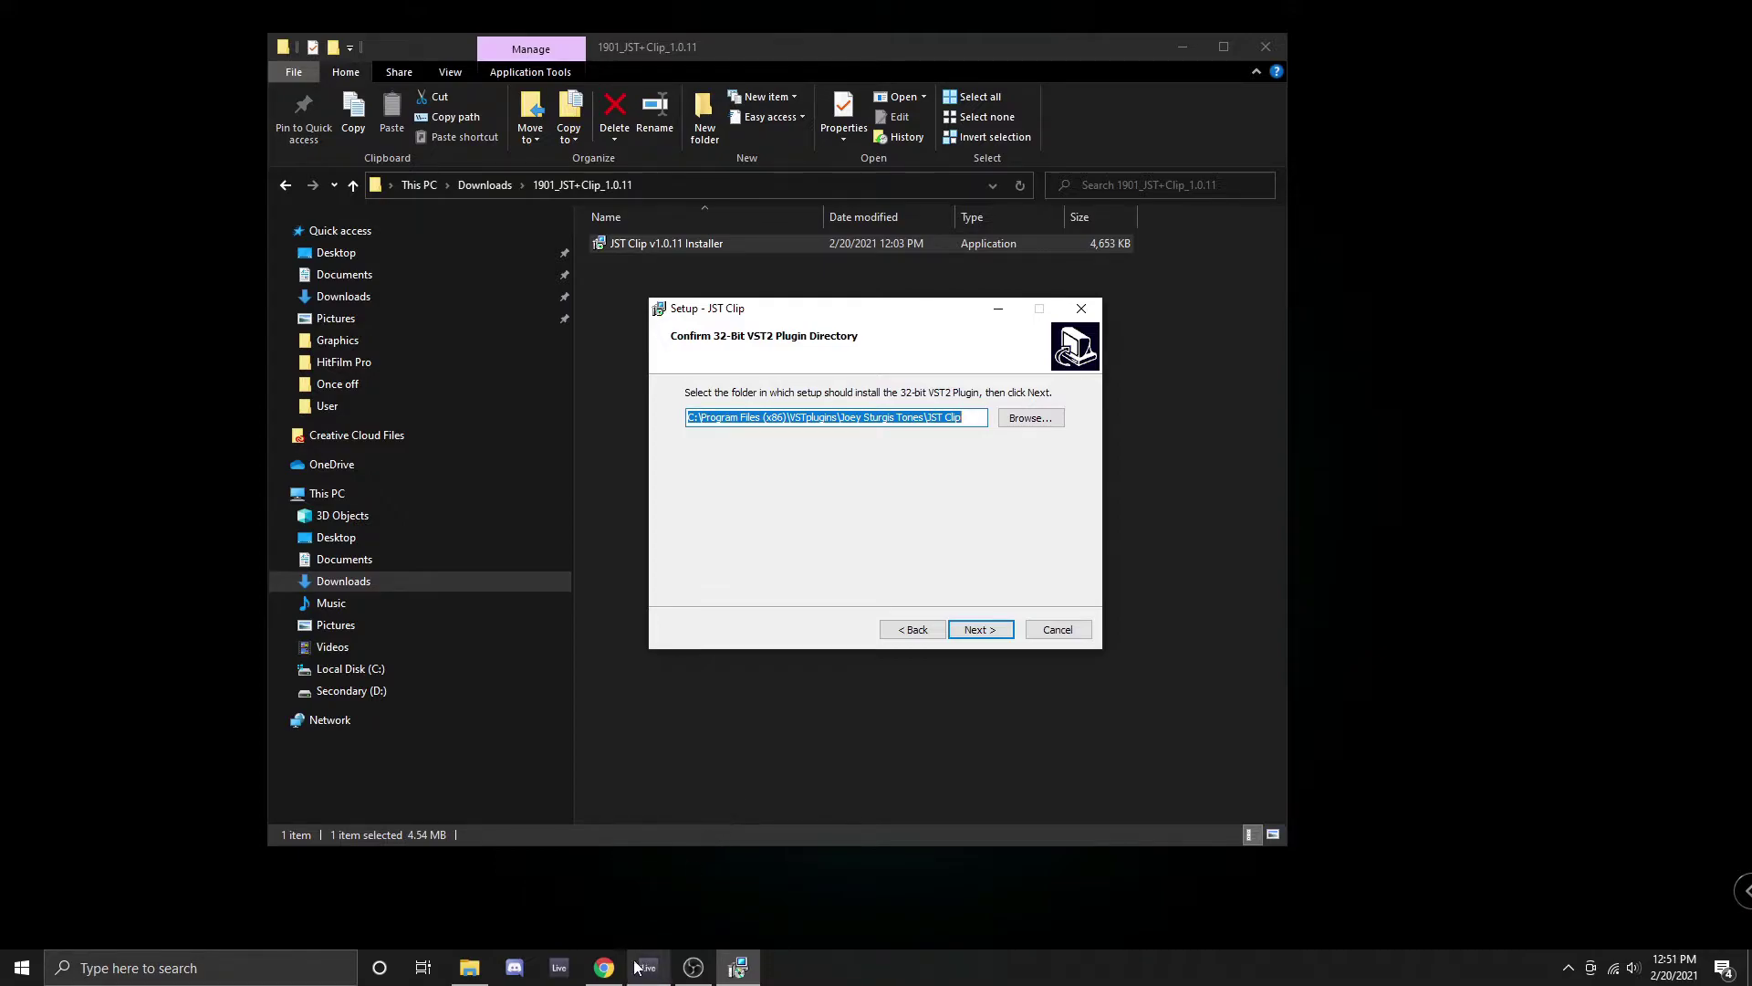
Step: Show Ableton's 'Using VST plug-ins on Windows' help article in Chrome
click(603, 969)
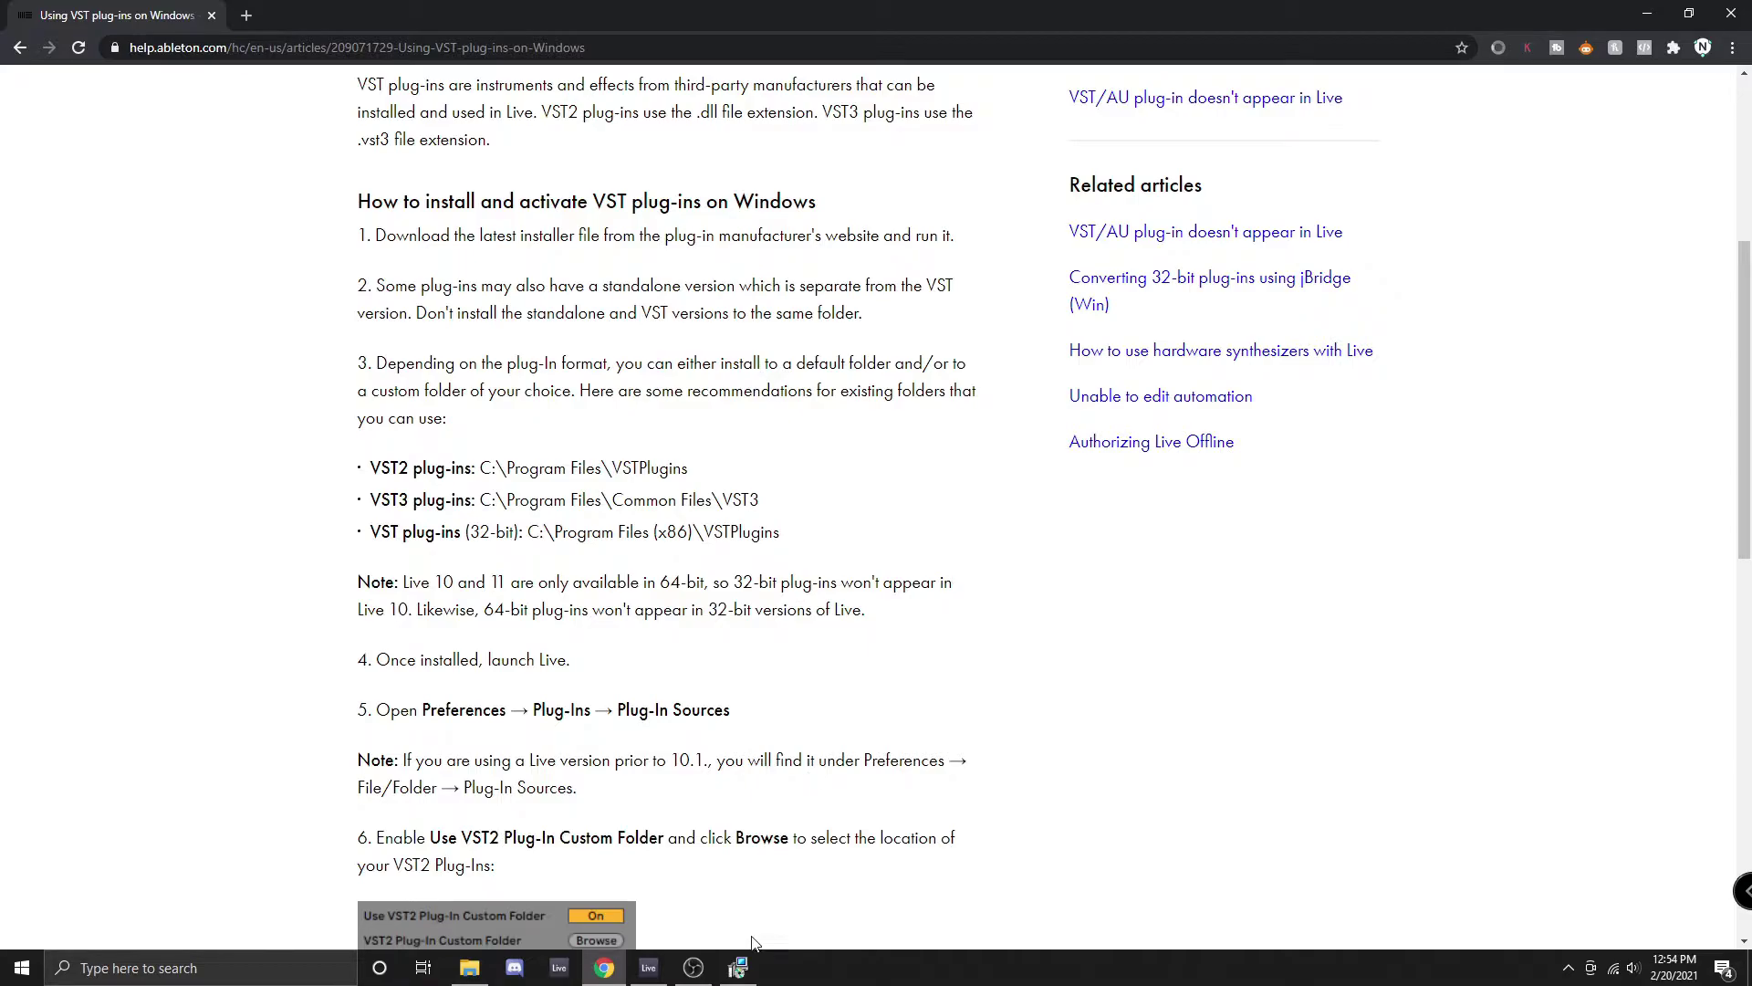
Step: Bring the JST Clip installer back to its 32-bit VST2 directory page
click(740, 965)
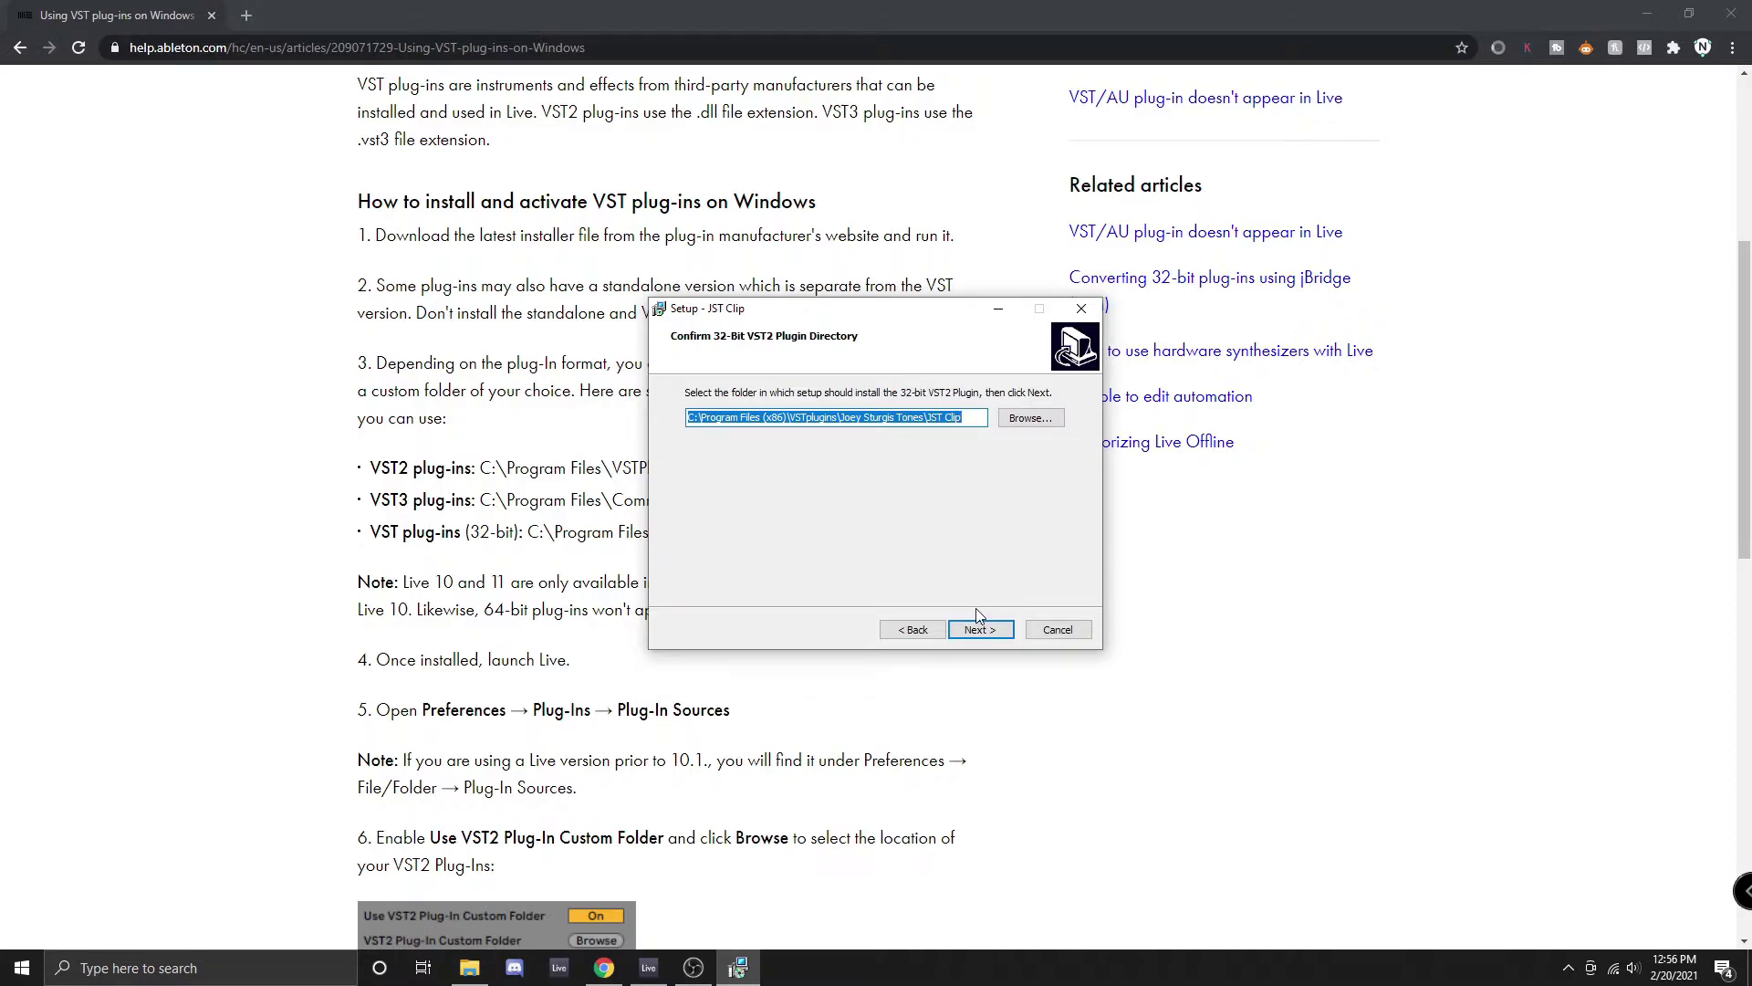
Step: Keep the default VST2 folders and deselect 64-bit AAX, 32-bit AAX, RTAS, 32-bit VST2 and 32-bit VST3
click(984, 629)
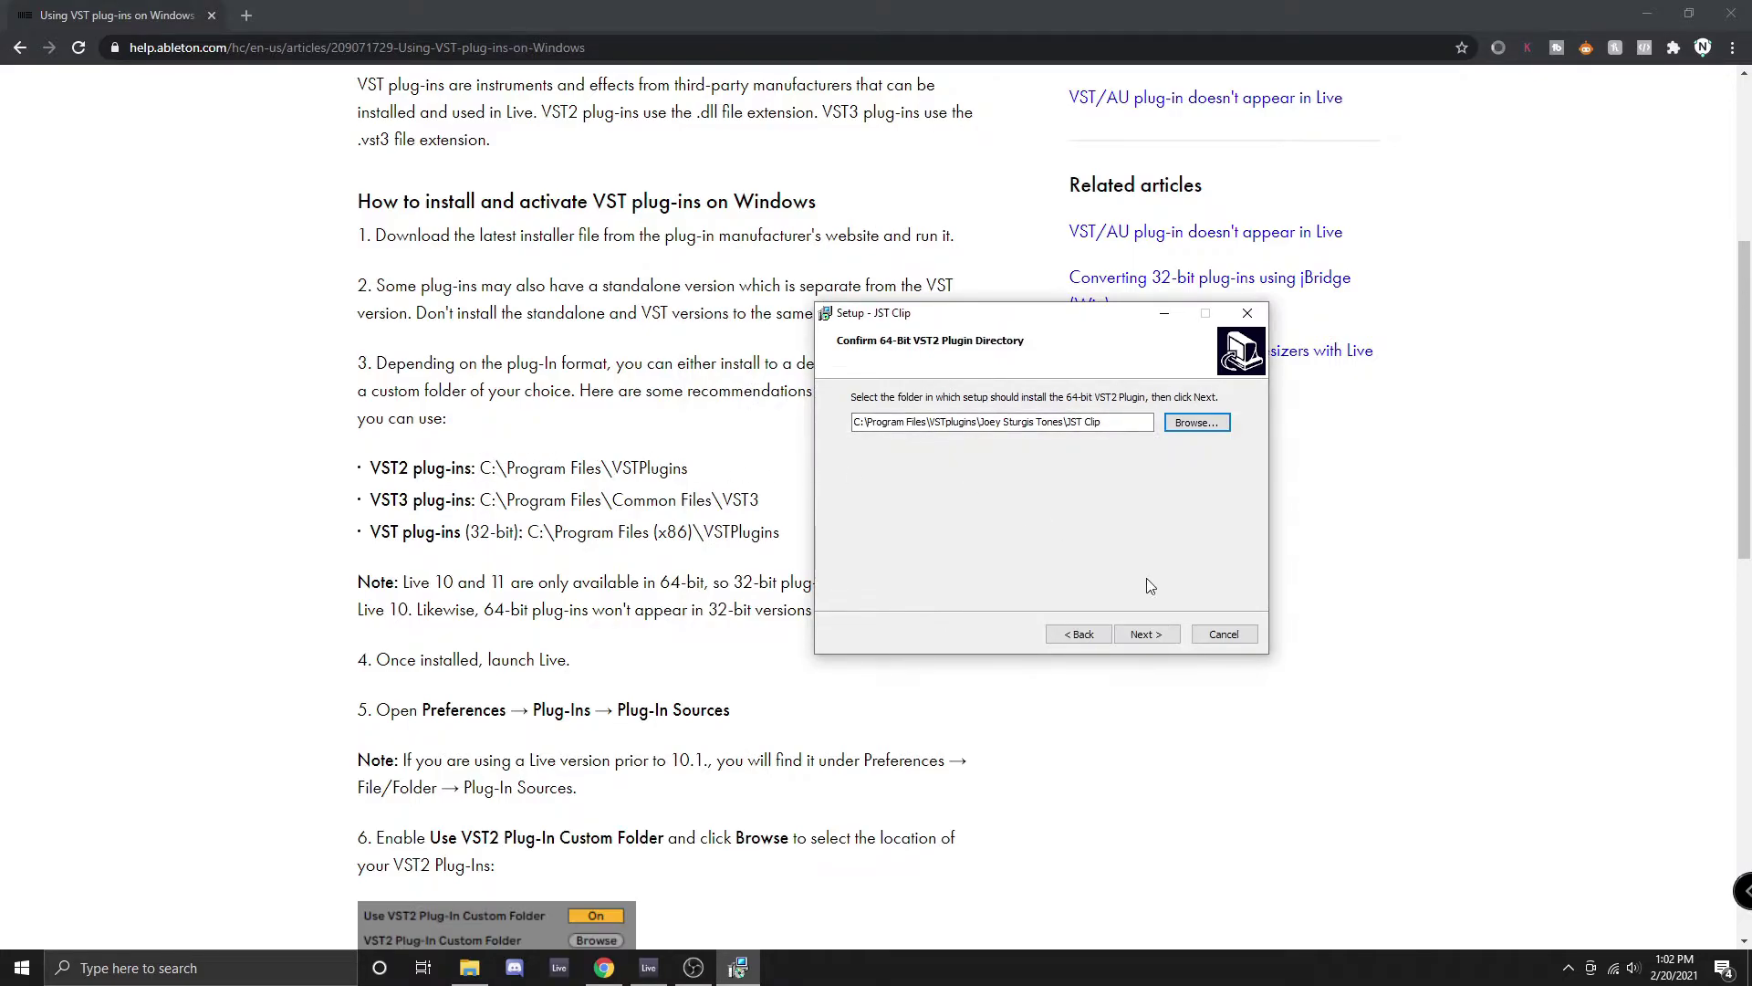
click(1162, 632)
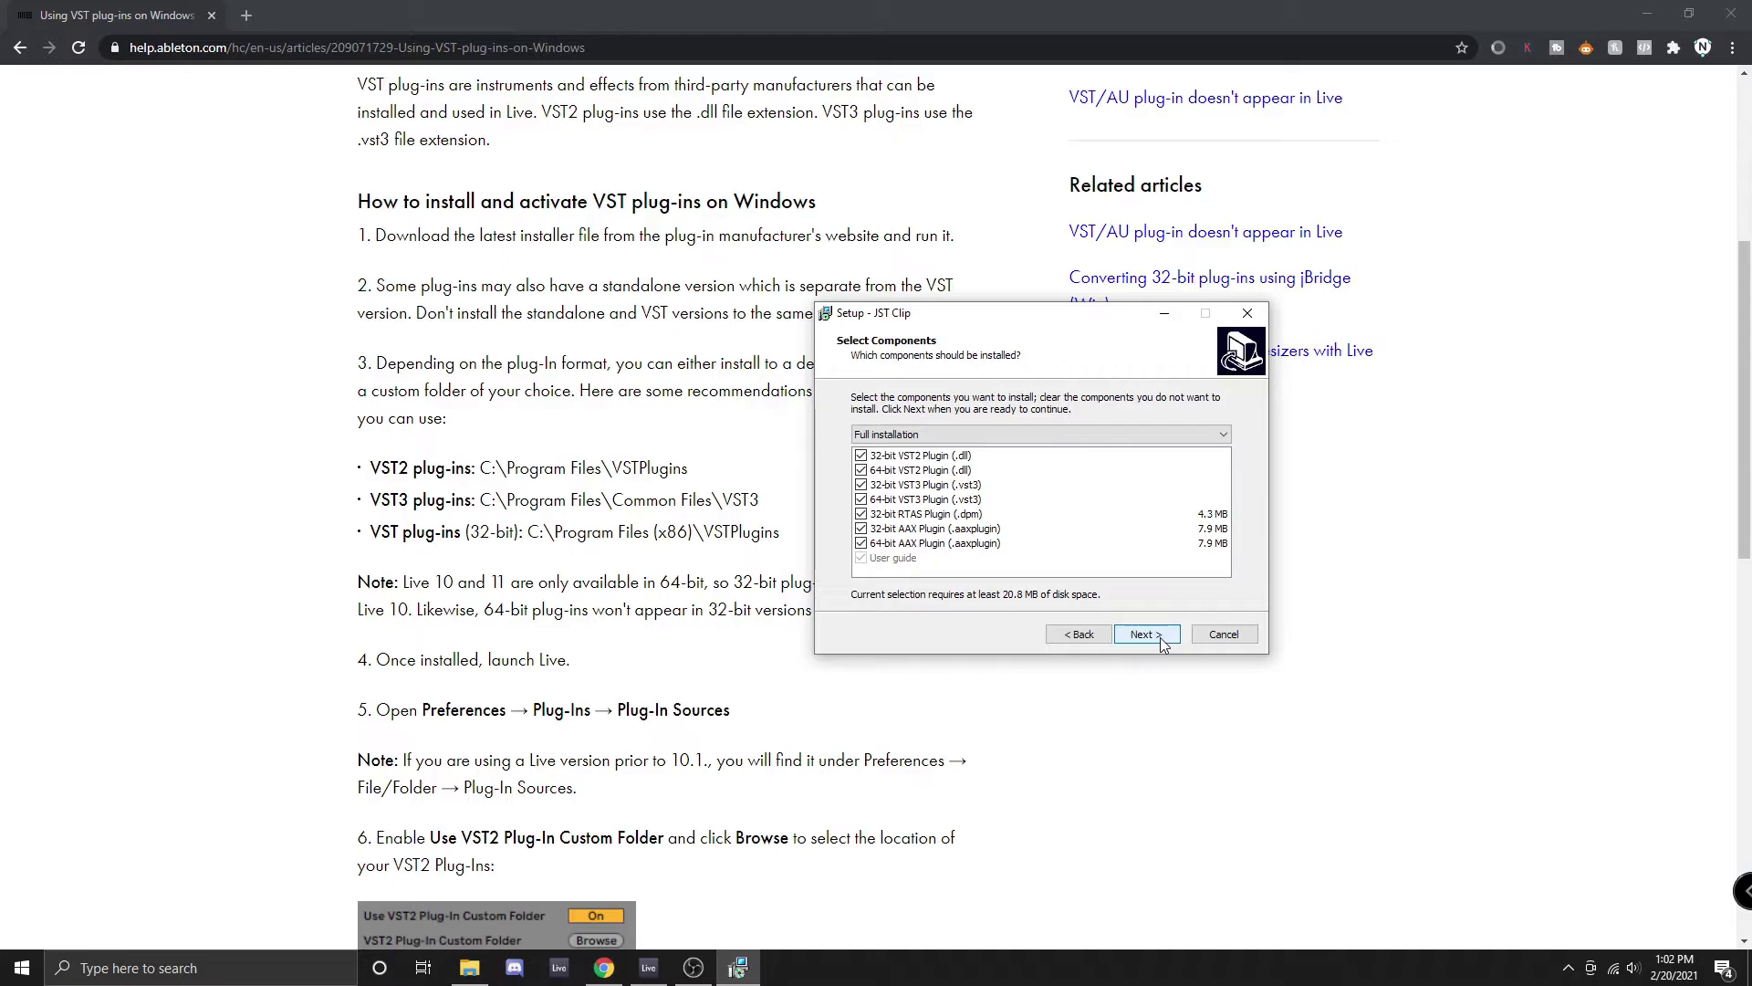
click(861, 543)
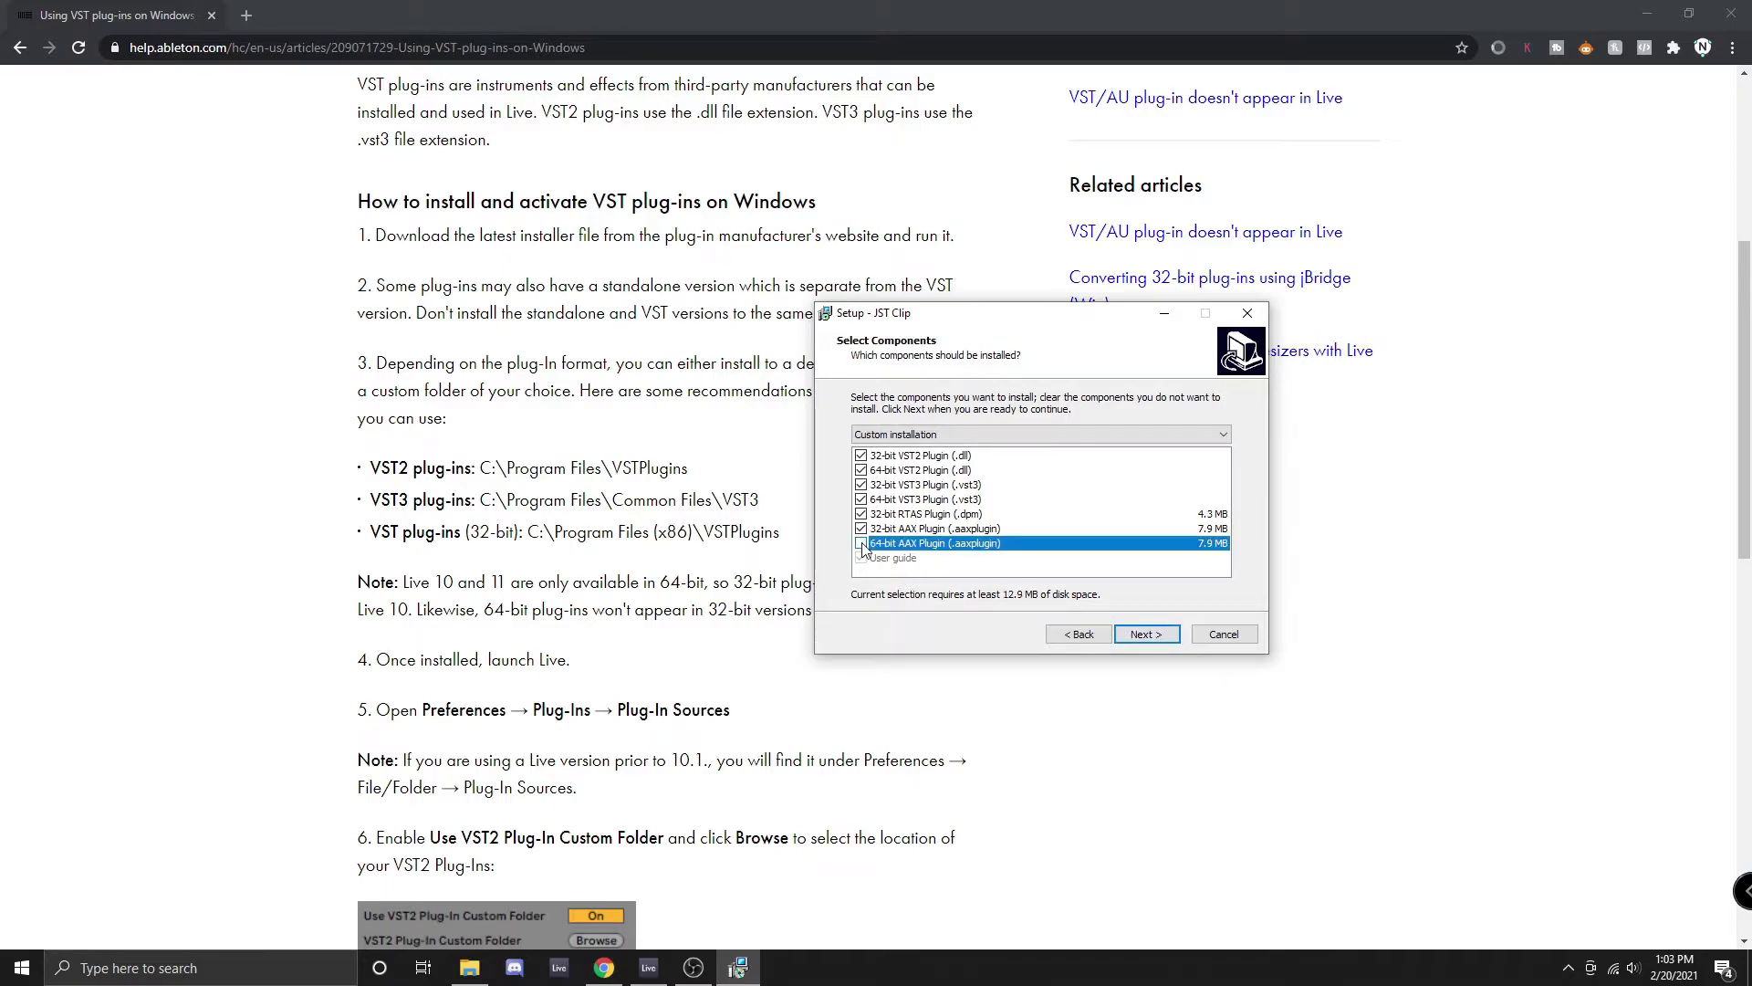
click(861, 528)
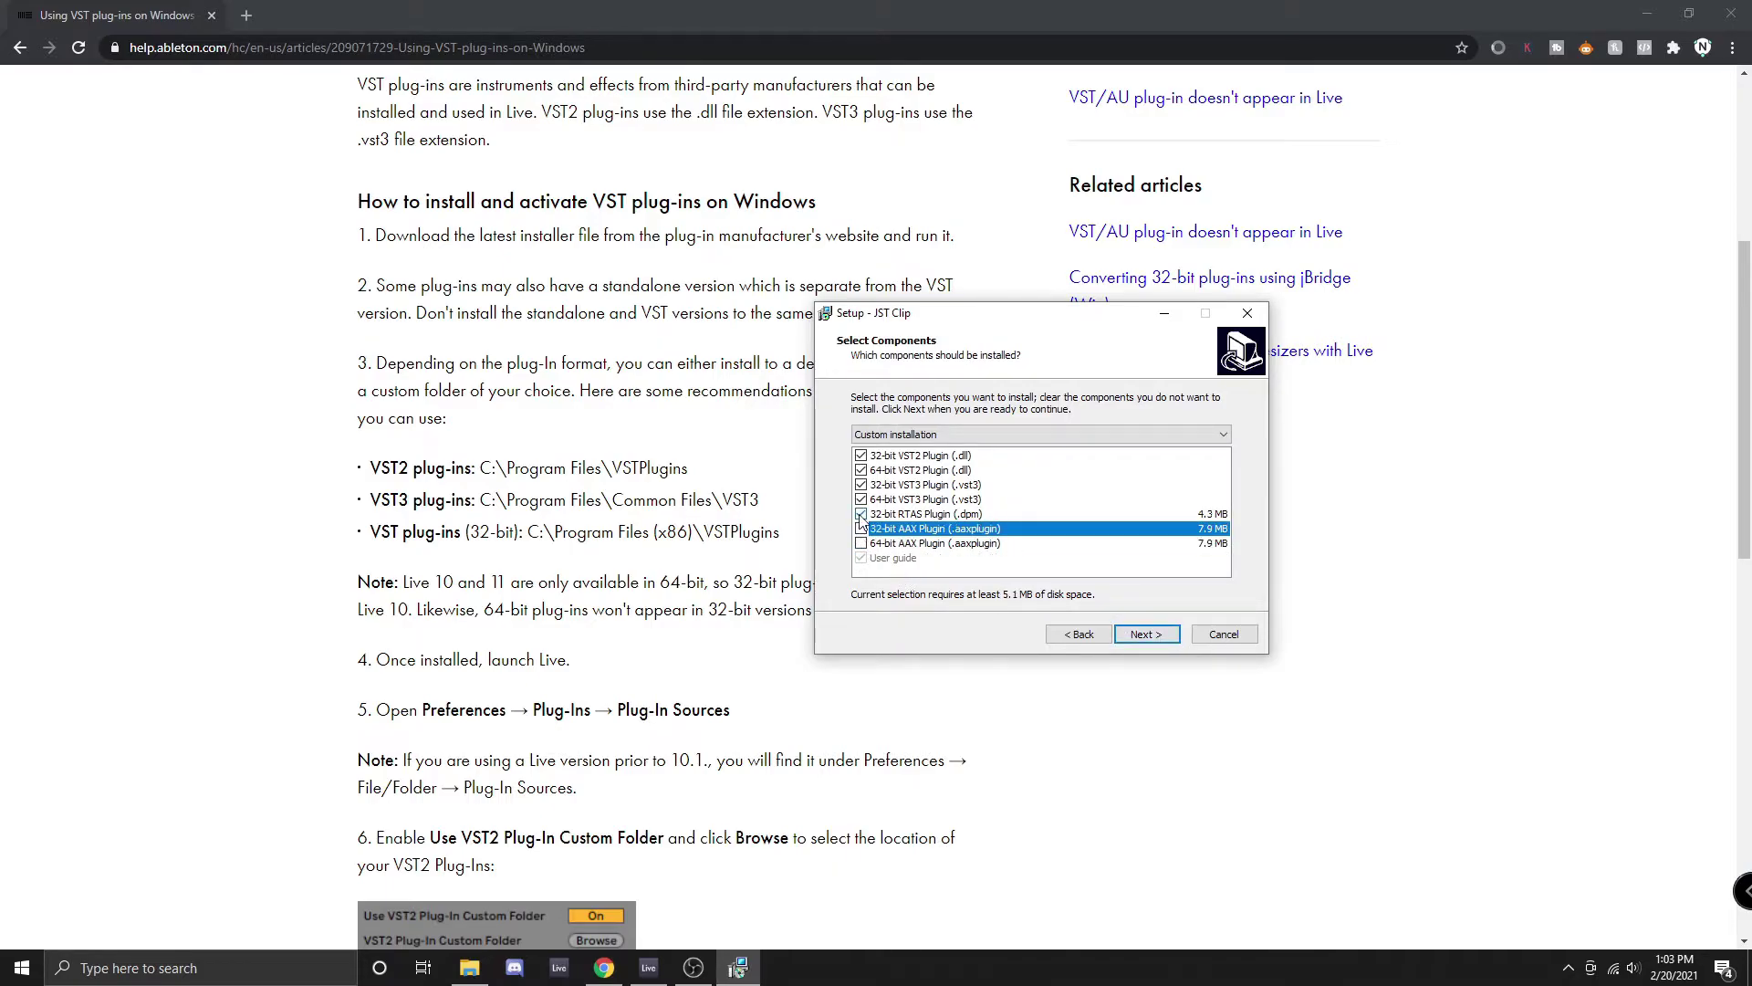
click(861, 514)
click(861, 455)
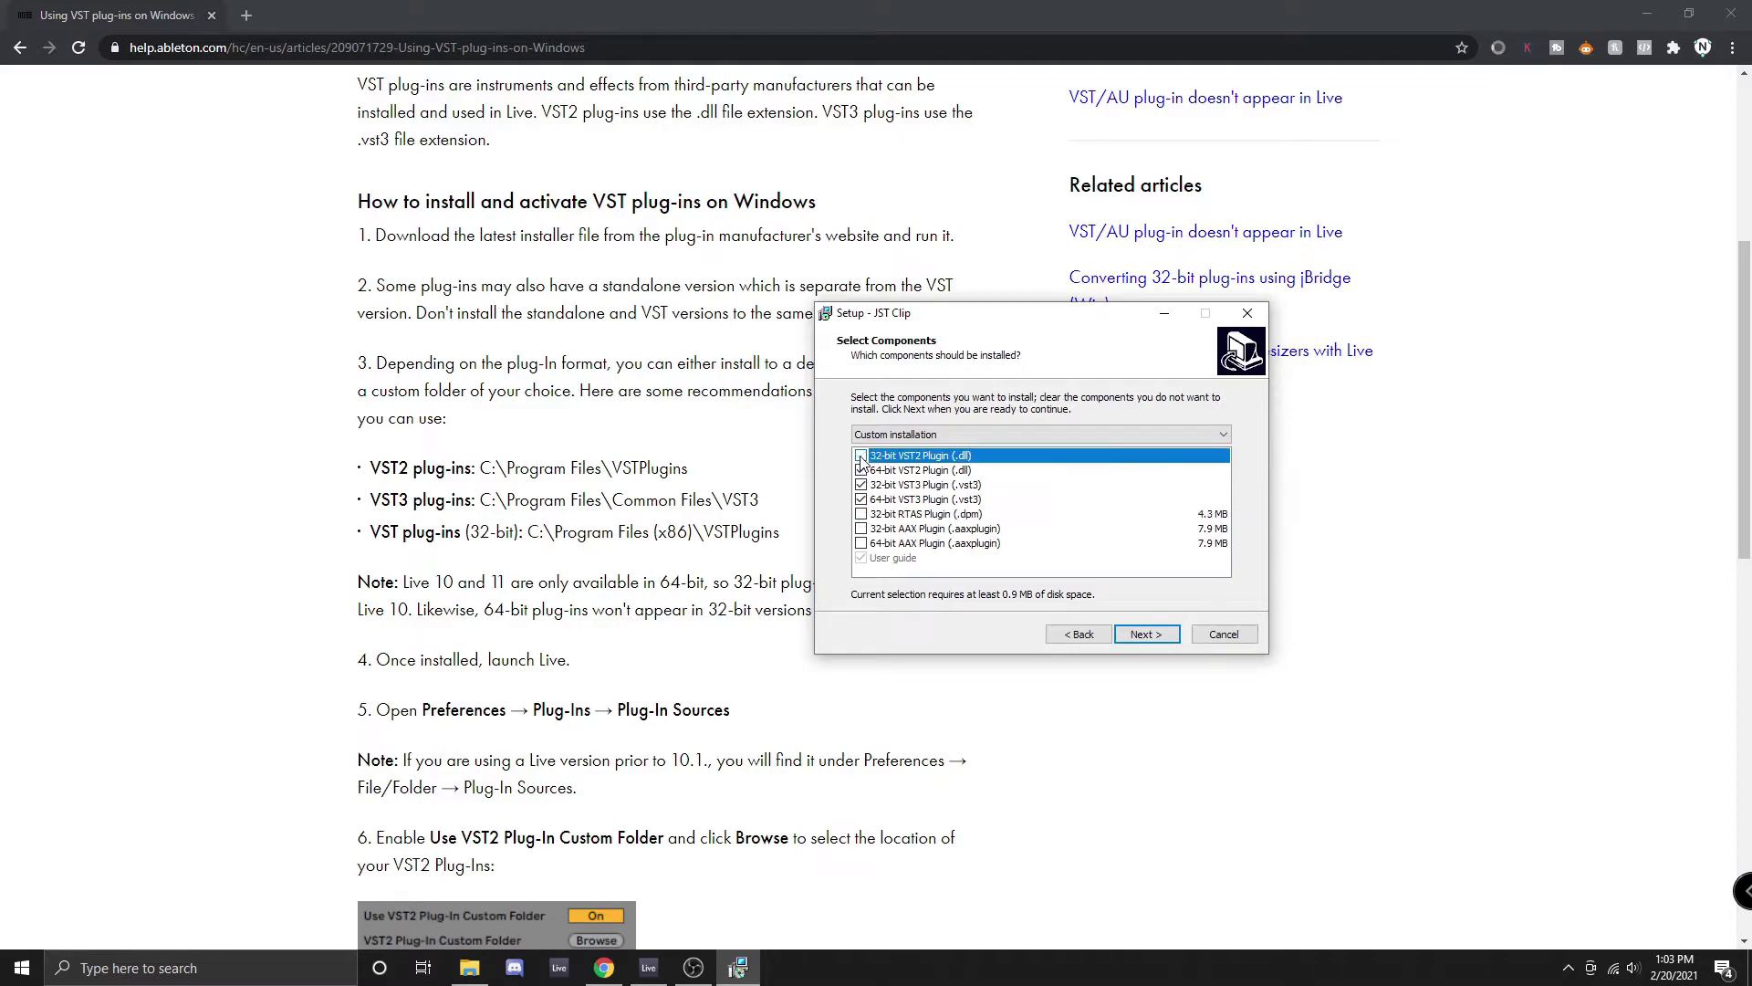
click(862, 484)
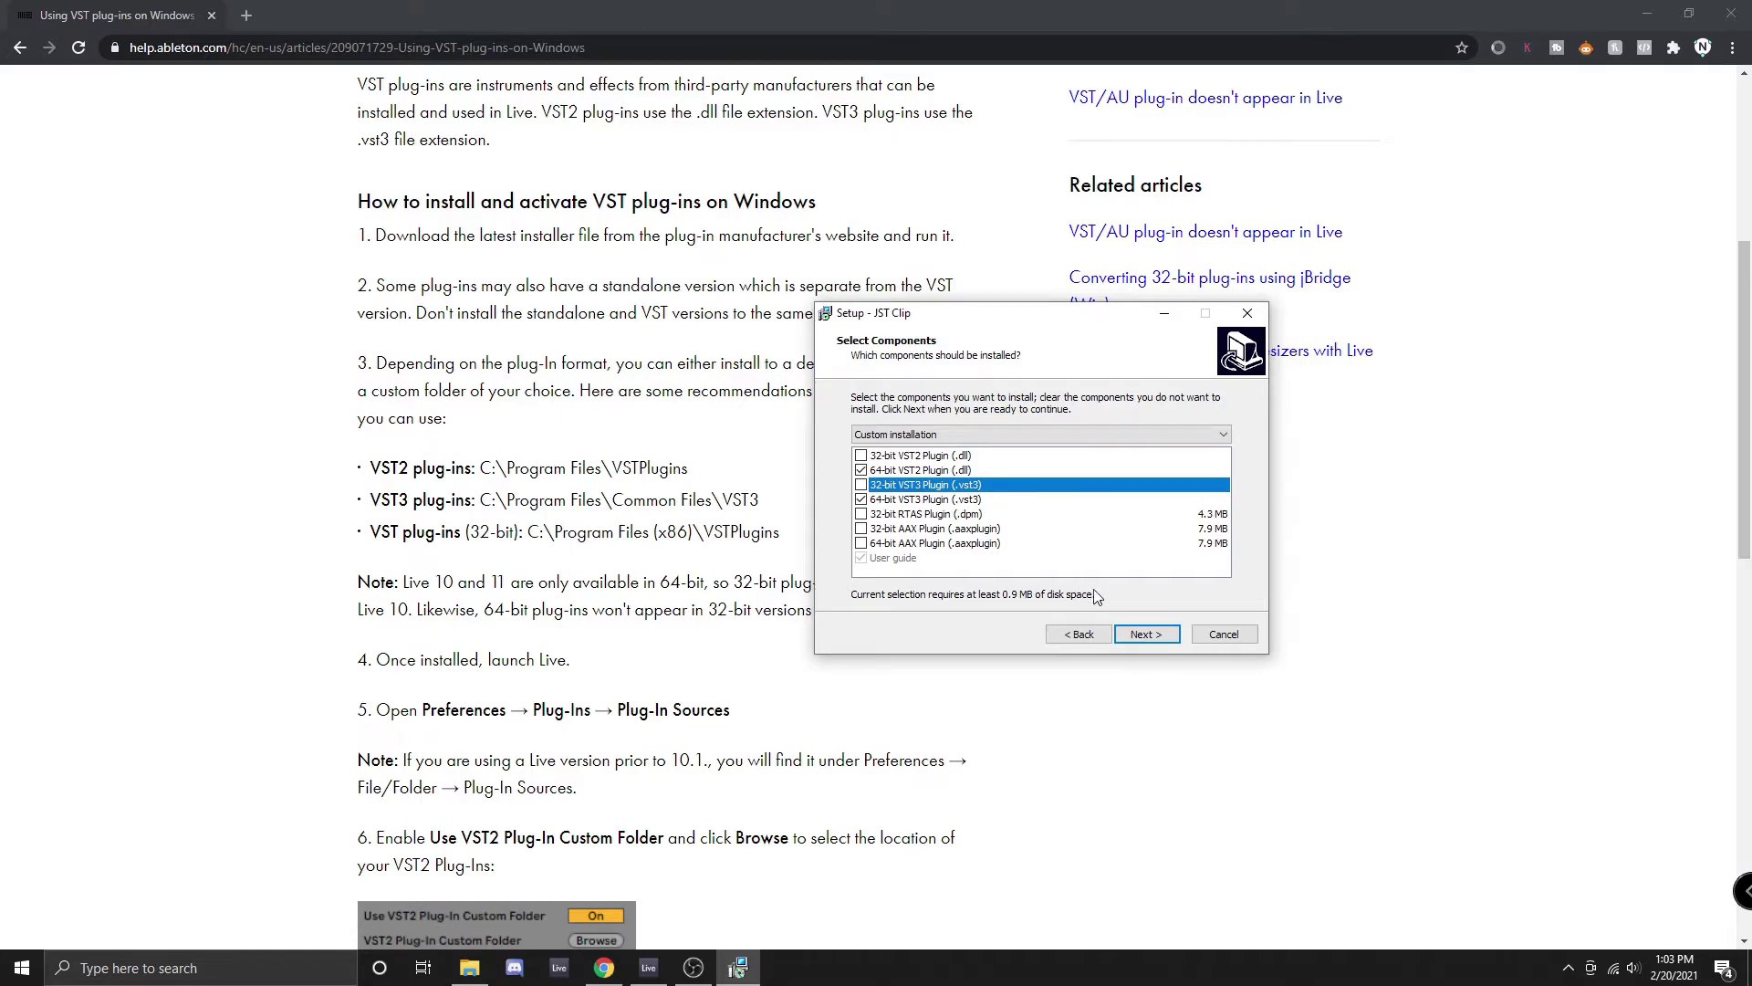
Step: Confirm the 64-bit VST2/VST3 components, keep the default Start Menu folder, and install
click(1146, 634)
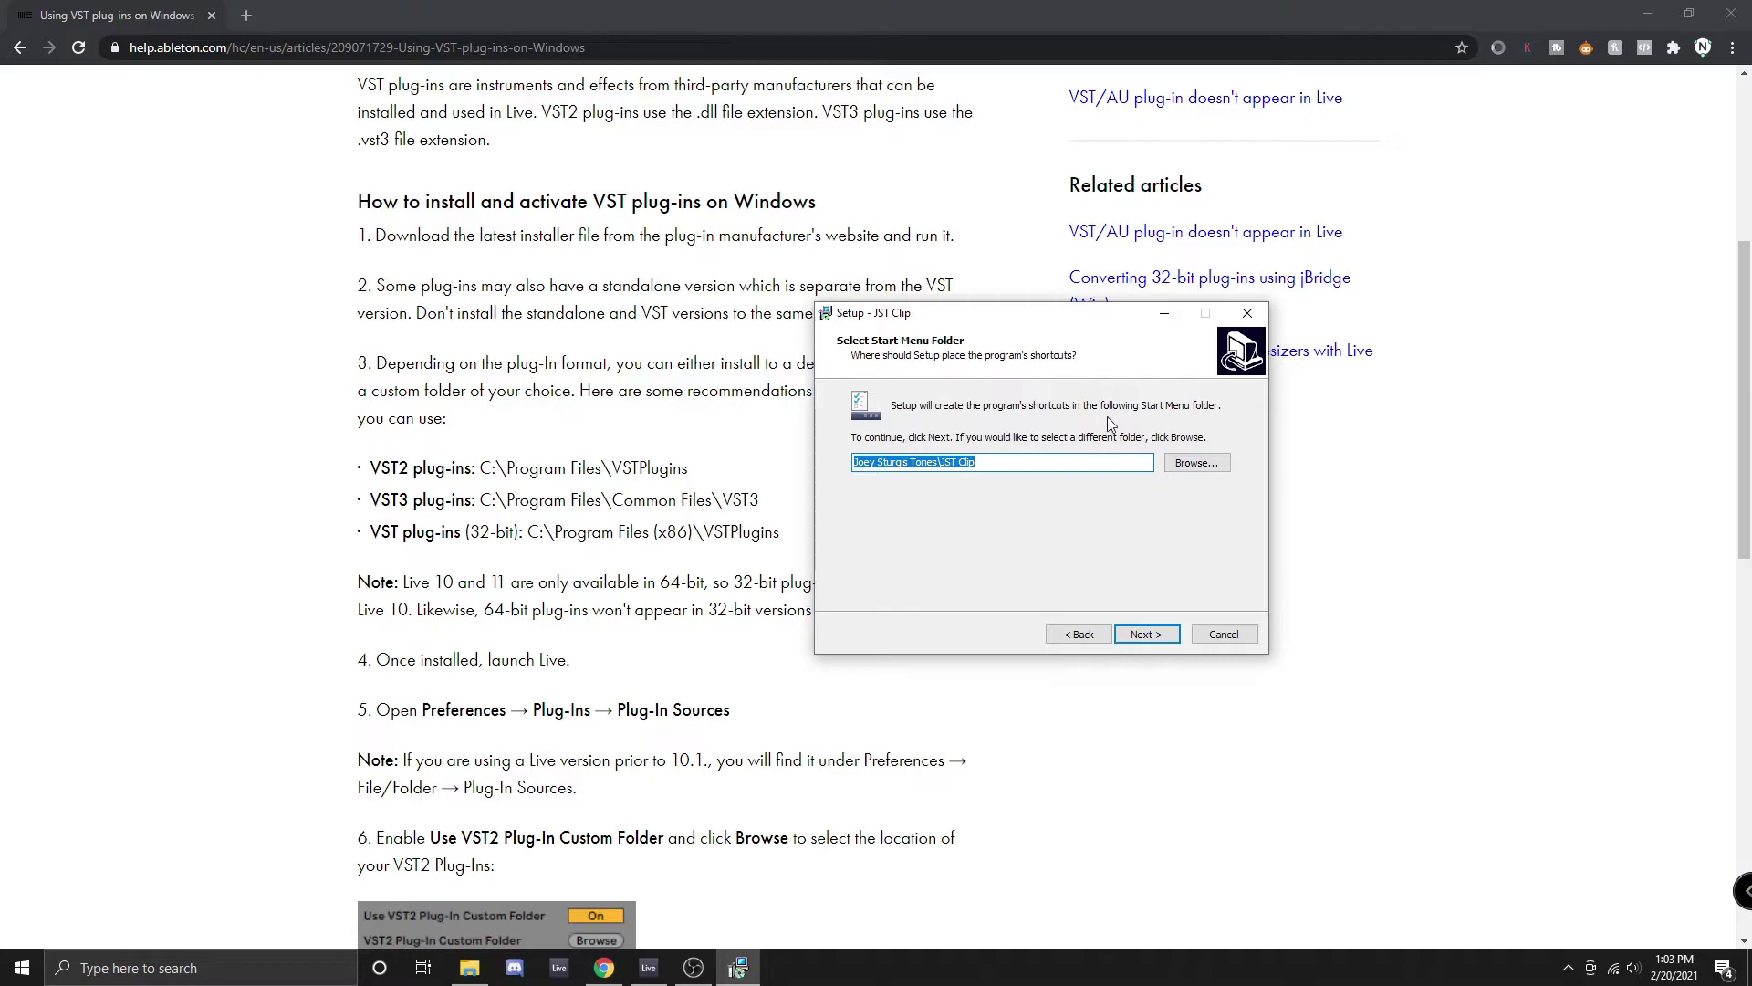
click(1161, 638)
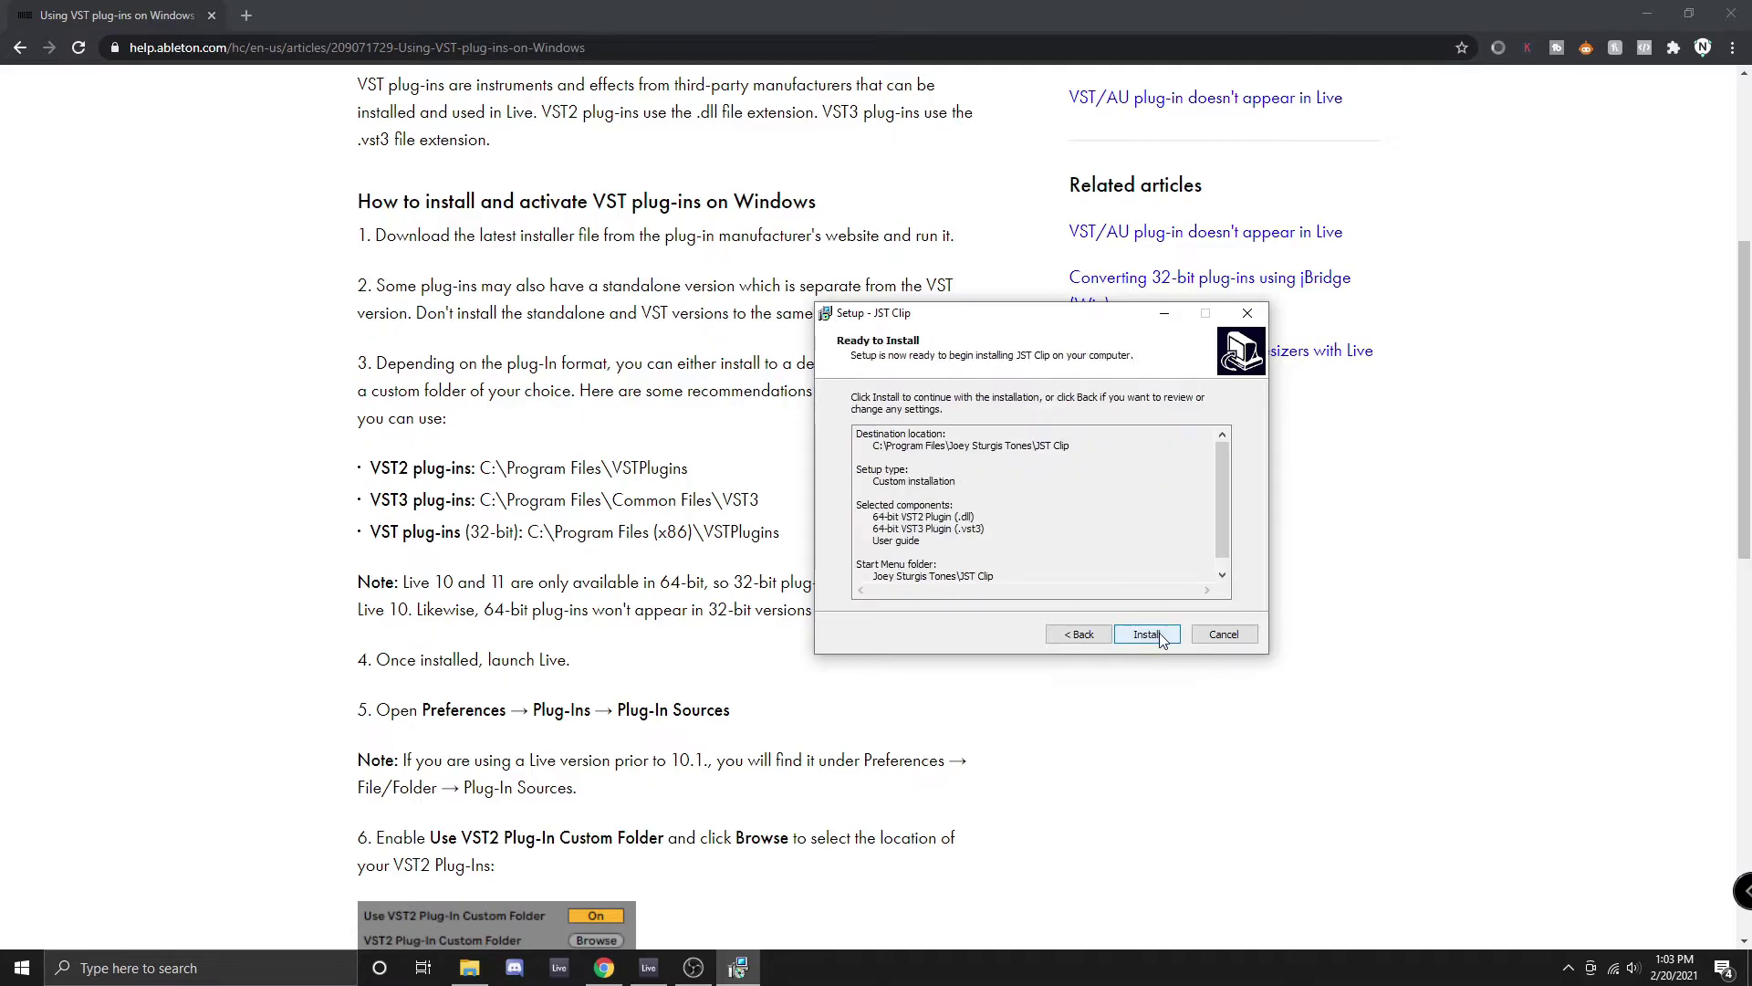
click(1161, 638)
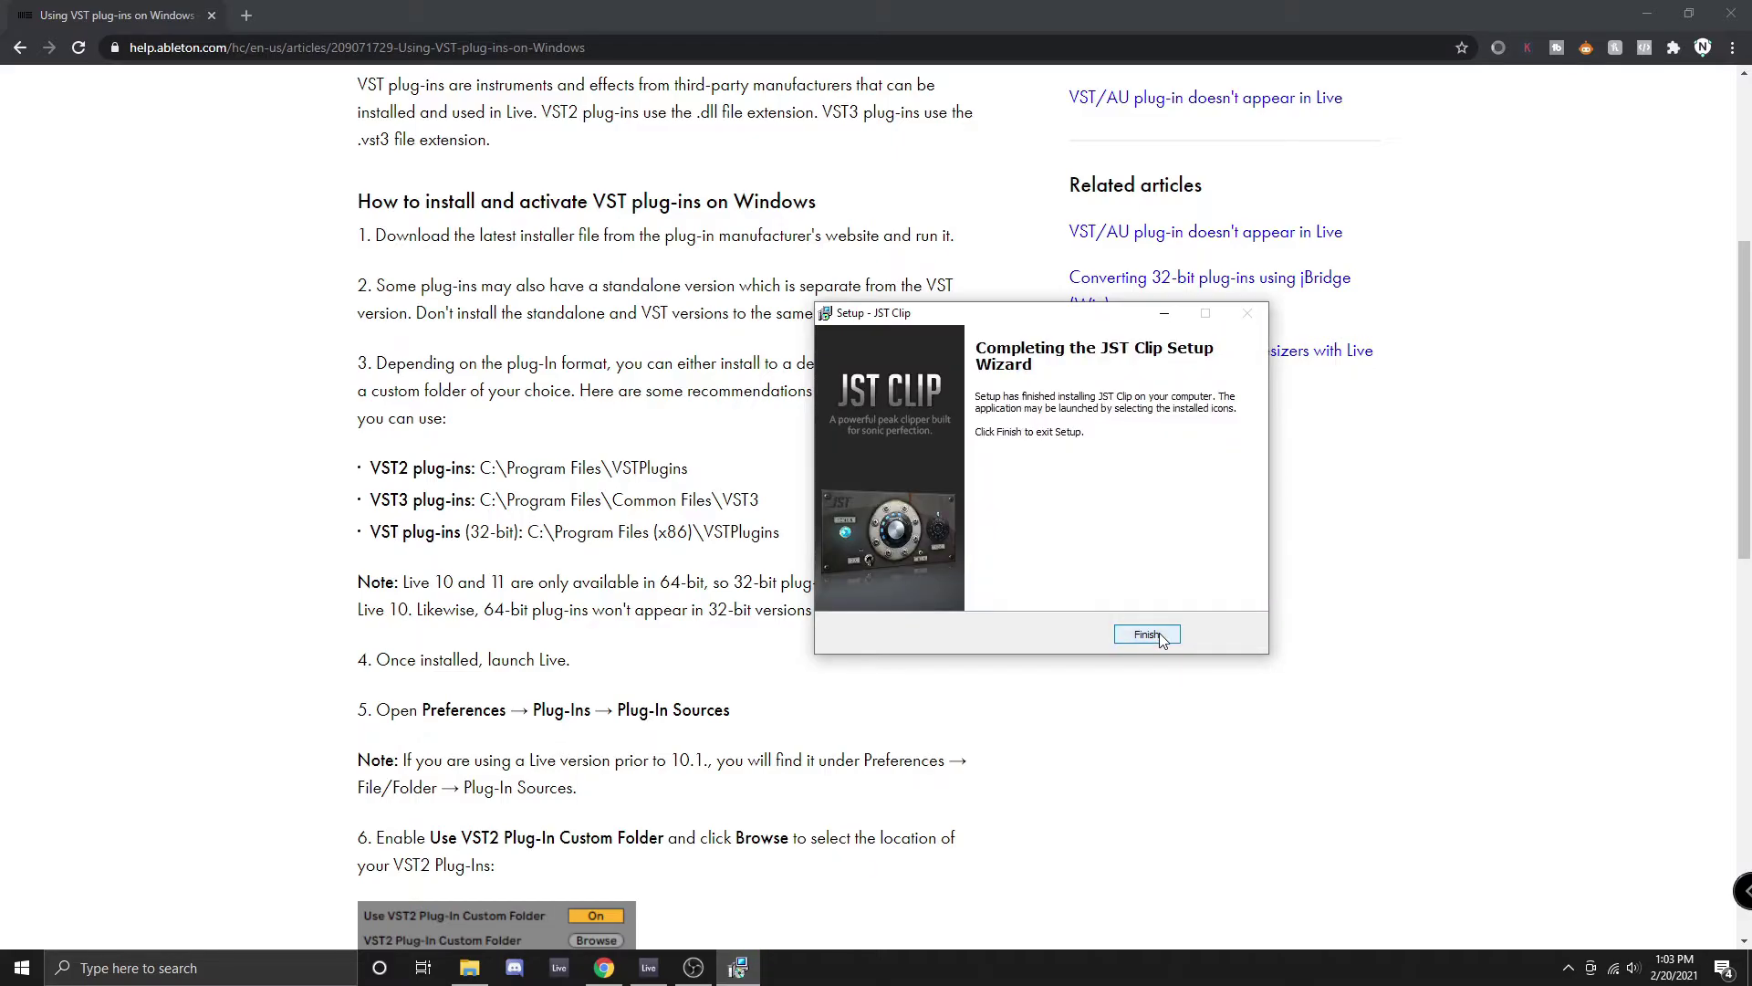
Step: Finish the installer and rescan plug-ins from Live's Plug-Ins preferences
click(1147, 635)
click(649, 969)
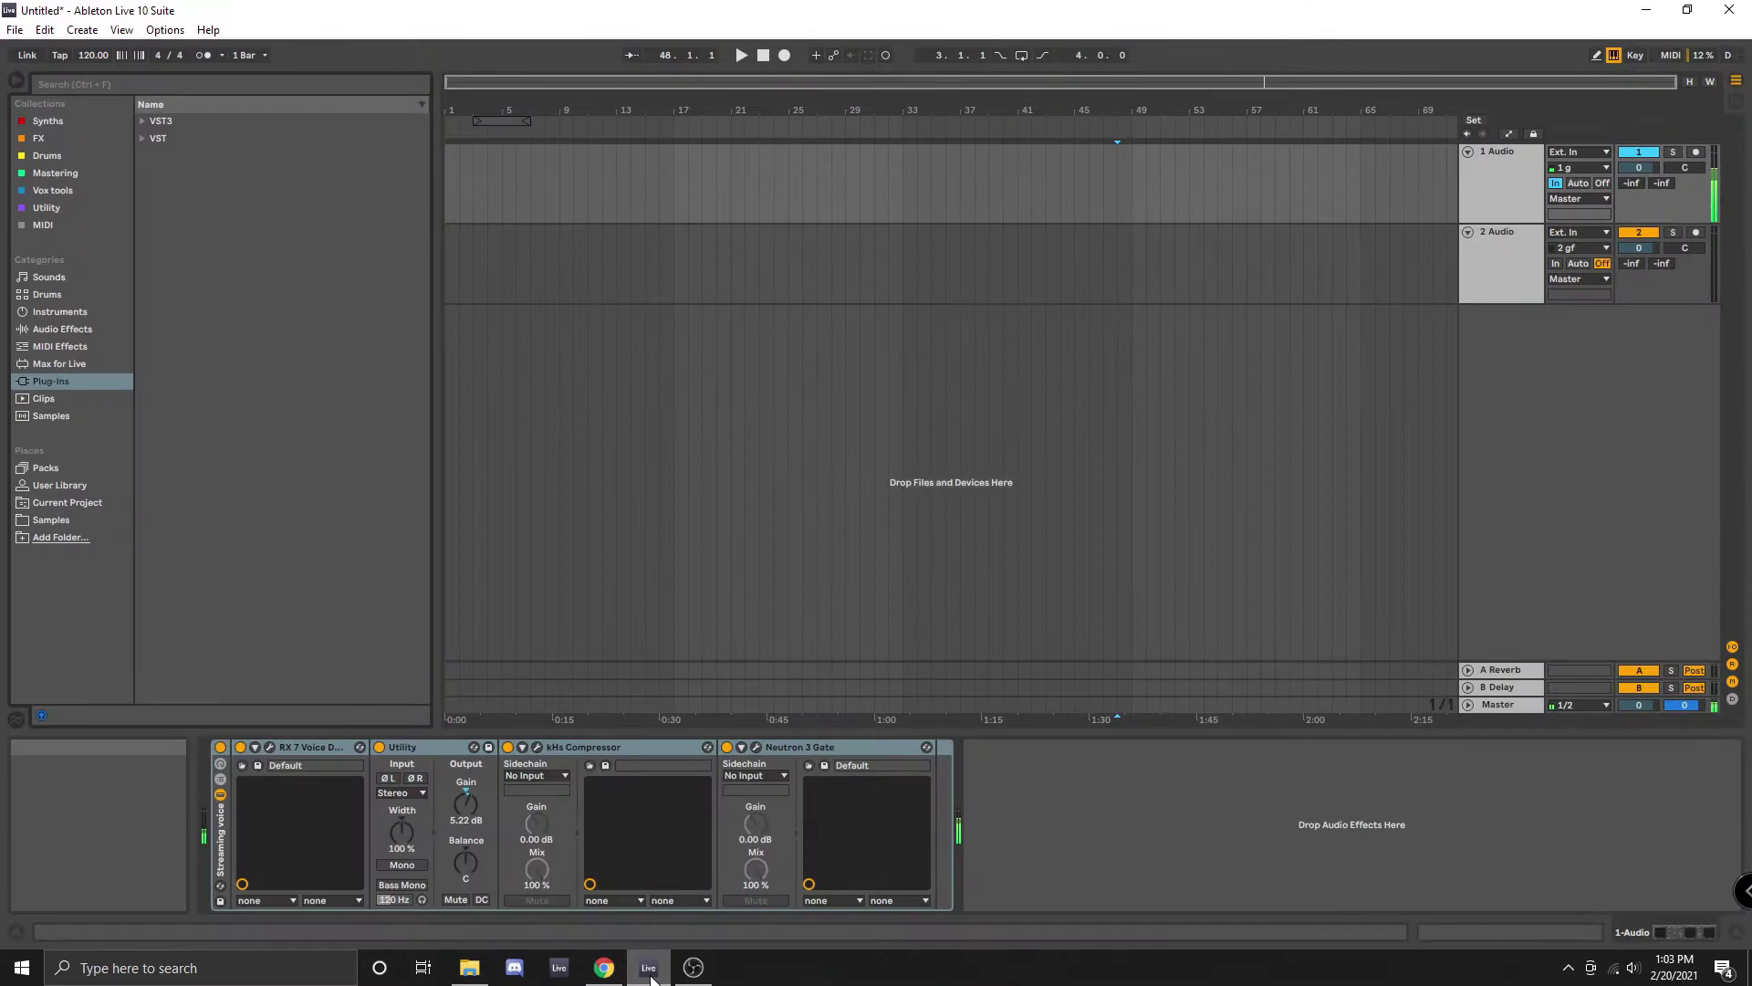
click(172, 32)
click(227, 524)
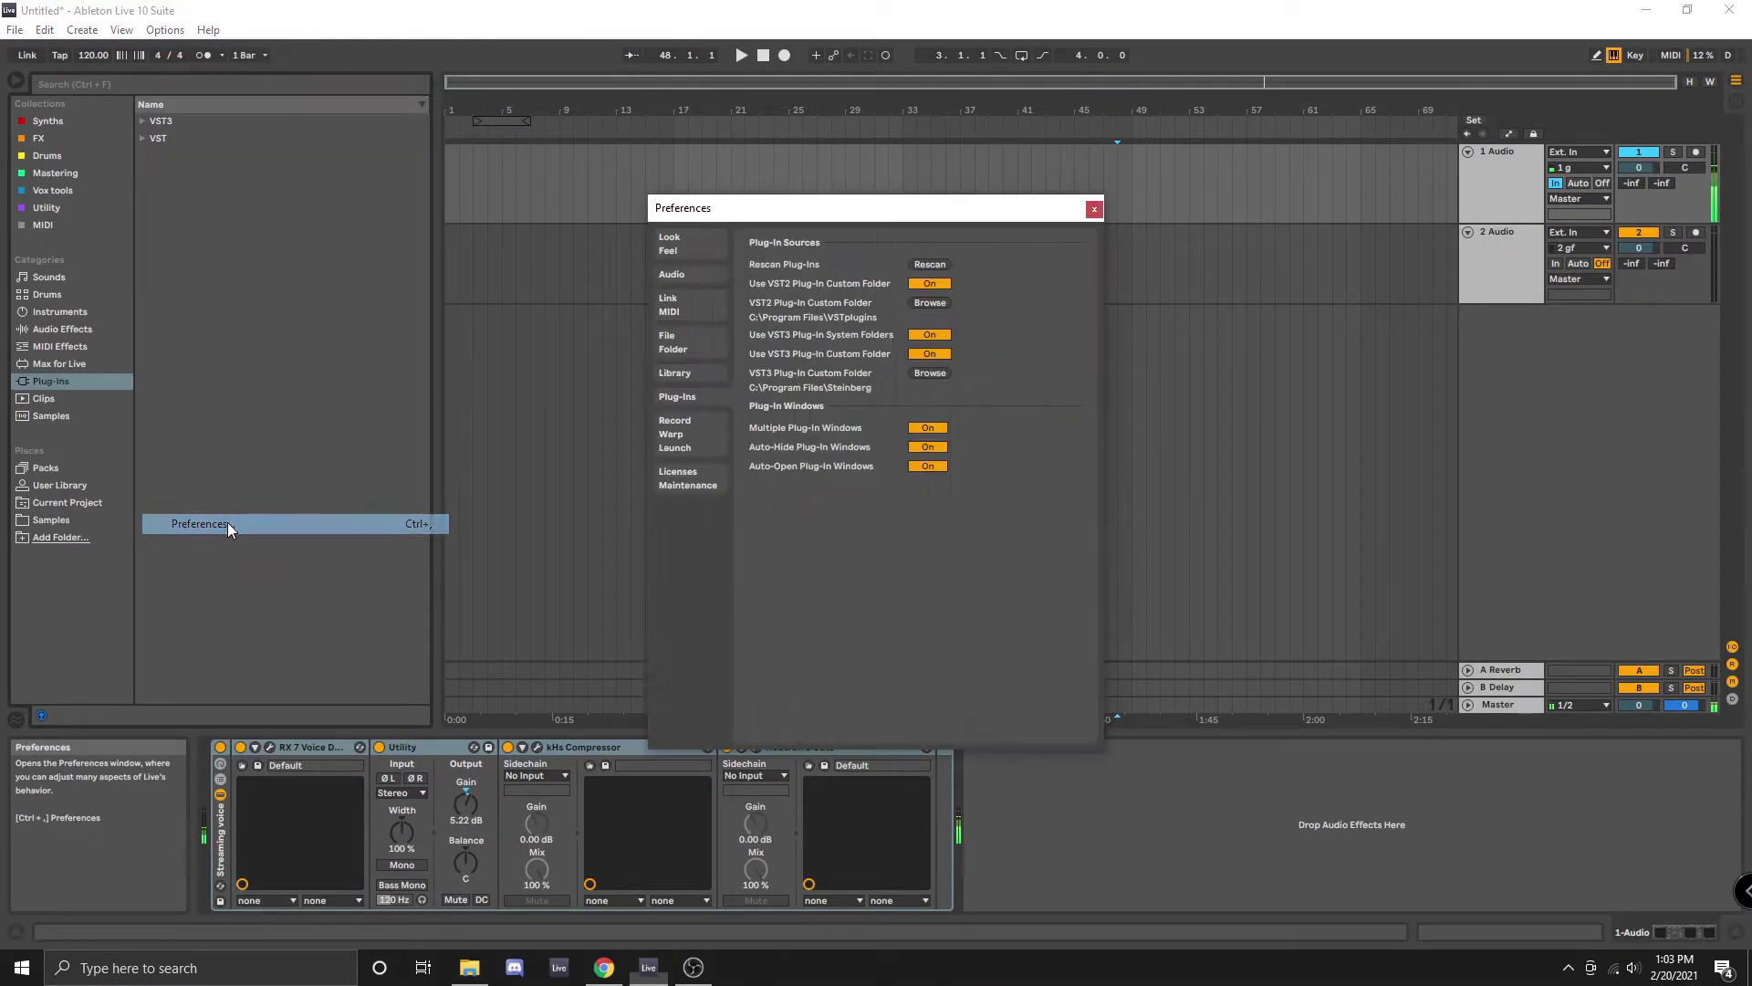
click(930, 265)
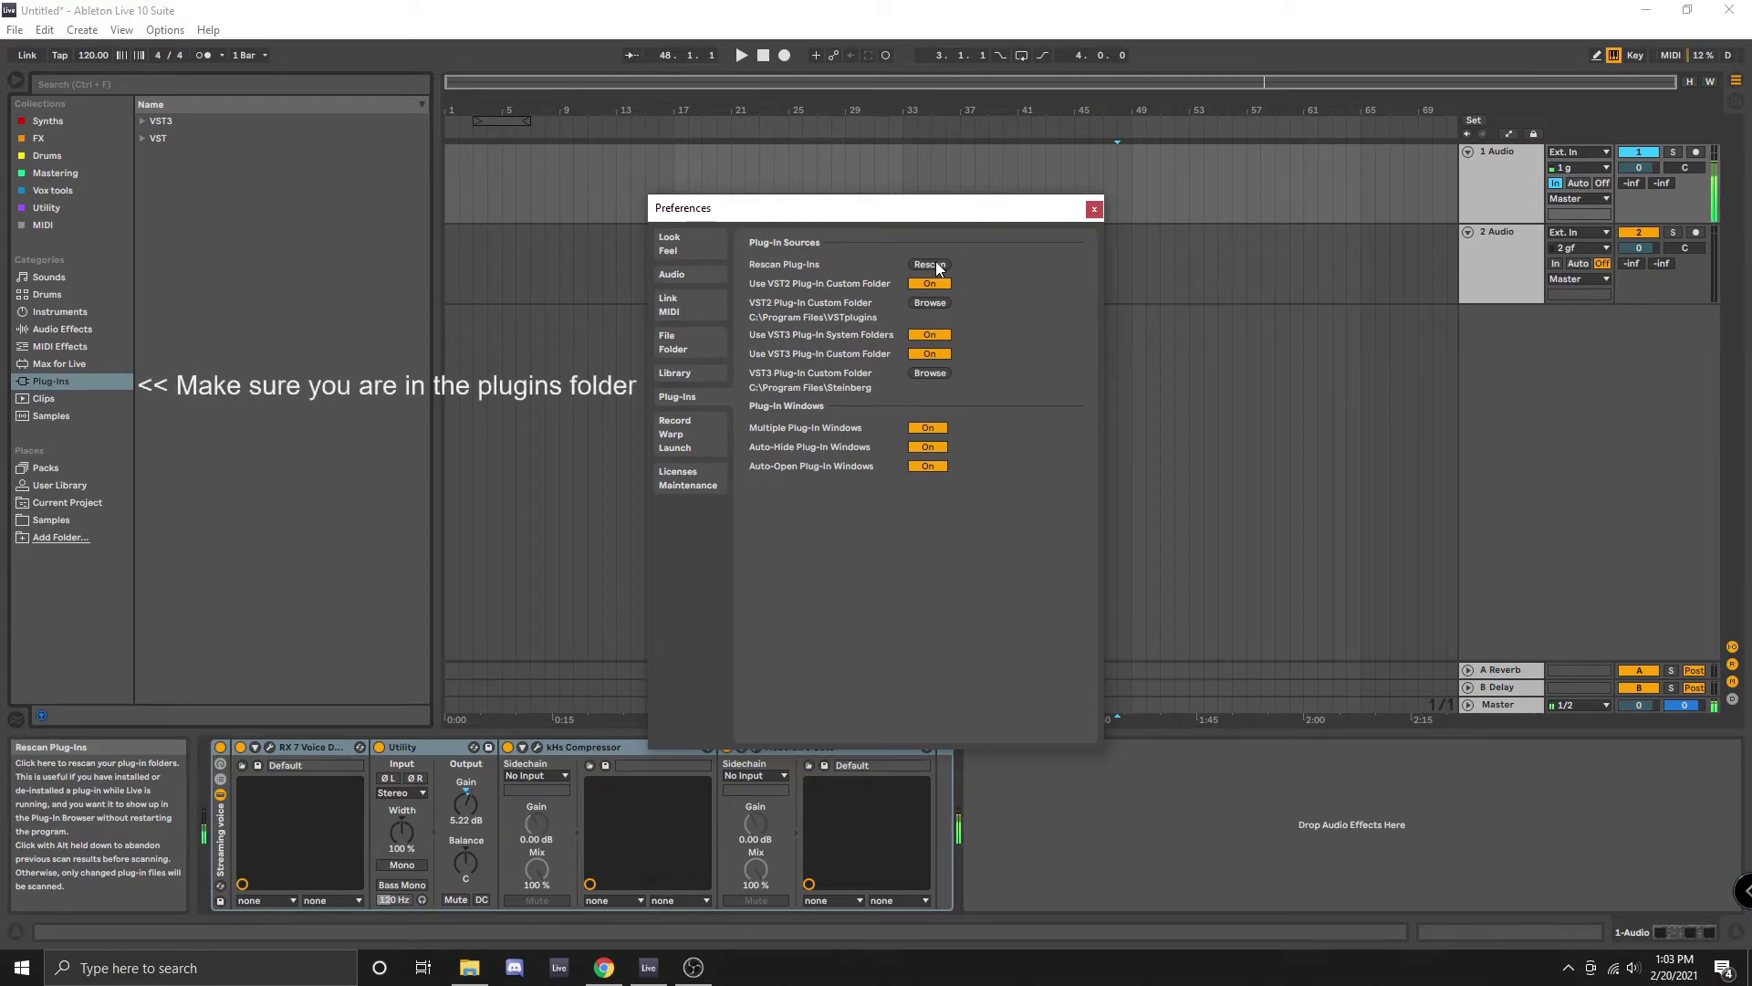
Step: Search the browser for 'clip' and expand VST3 › Joey Sturgis Tones to reveal JST Clip
click(143, 82)
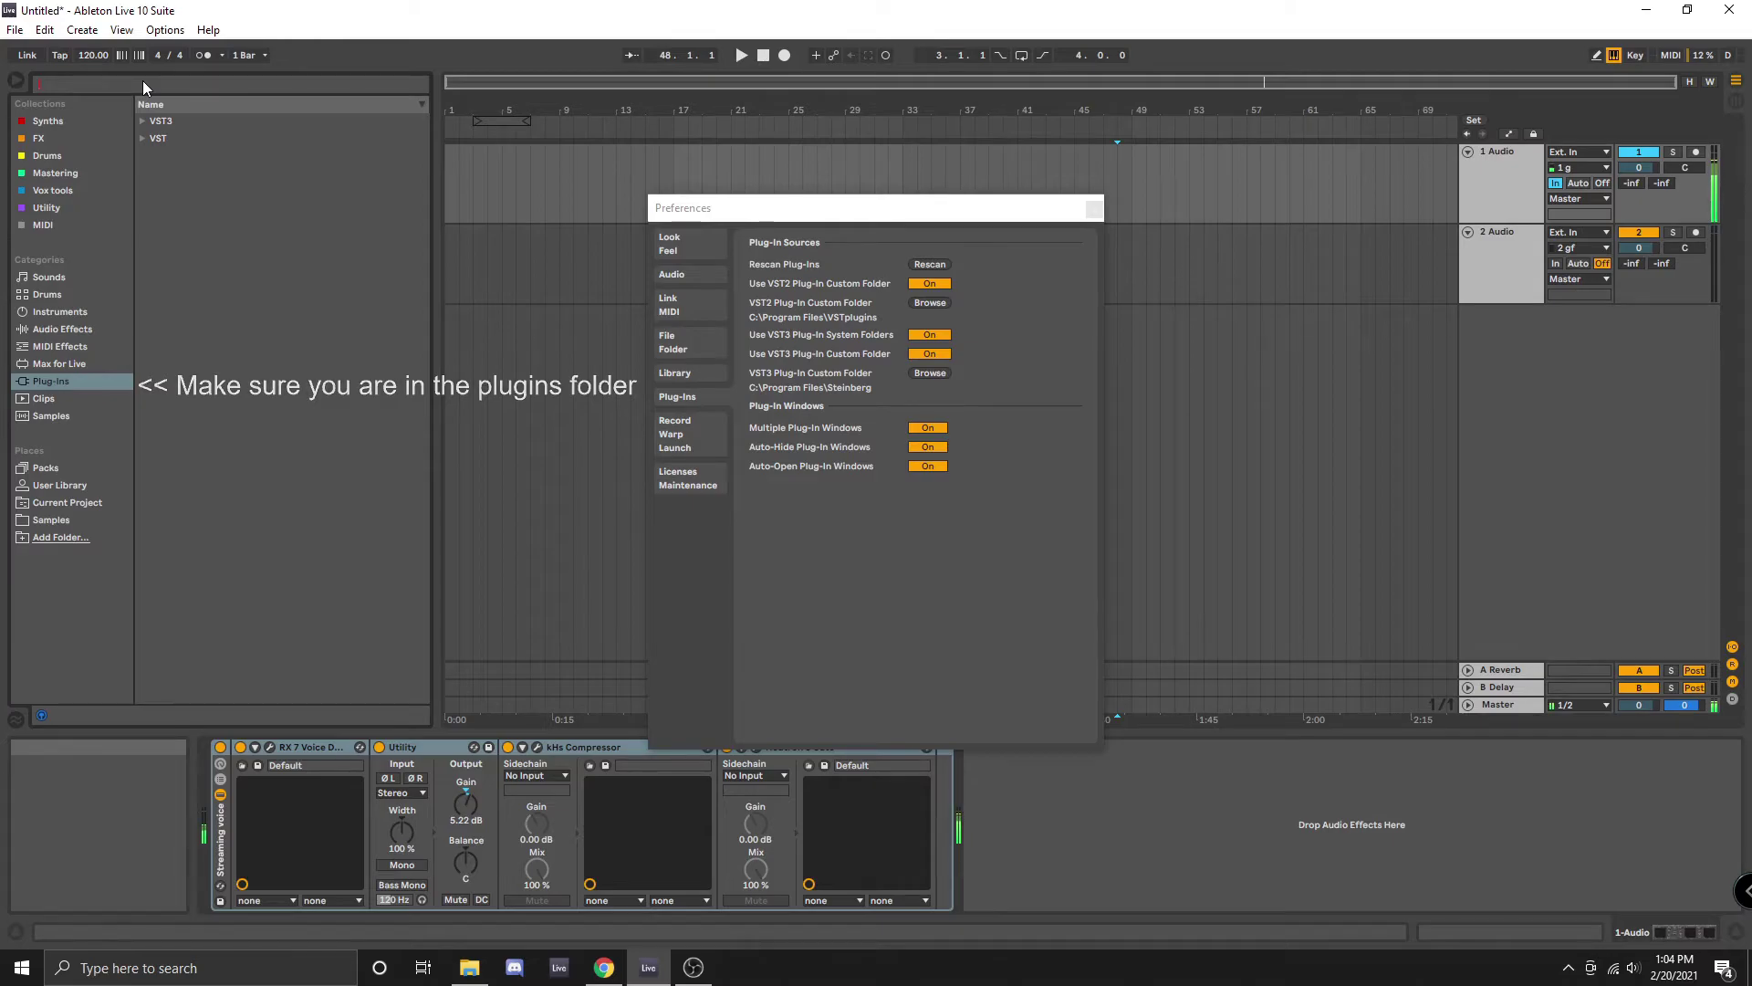
text(clip)
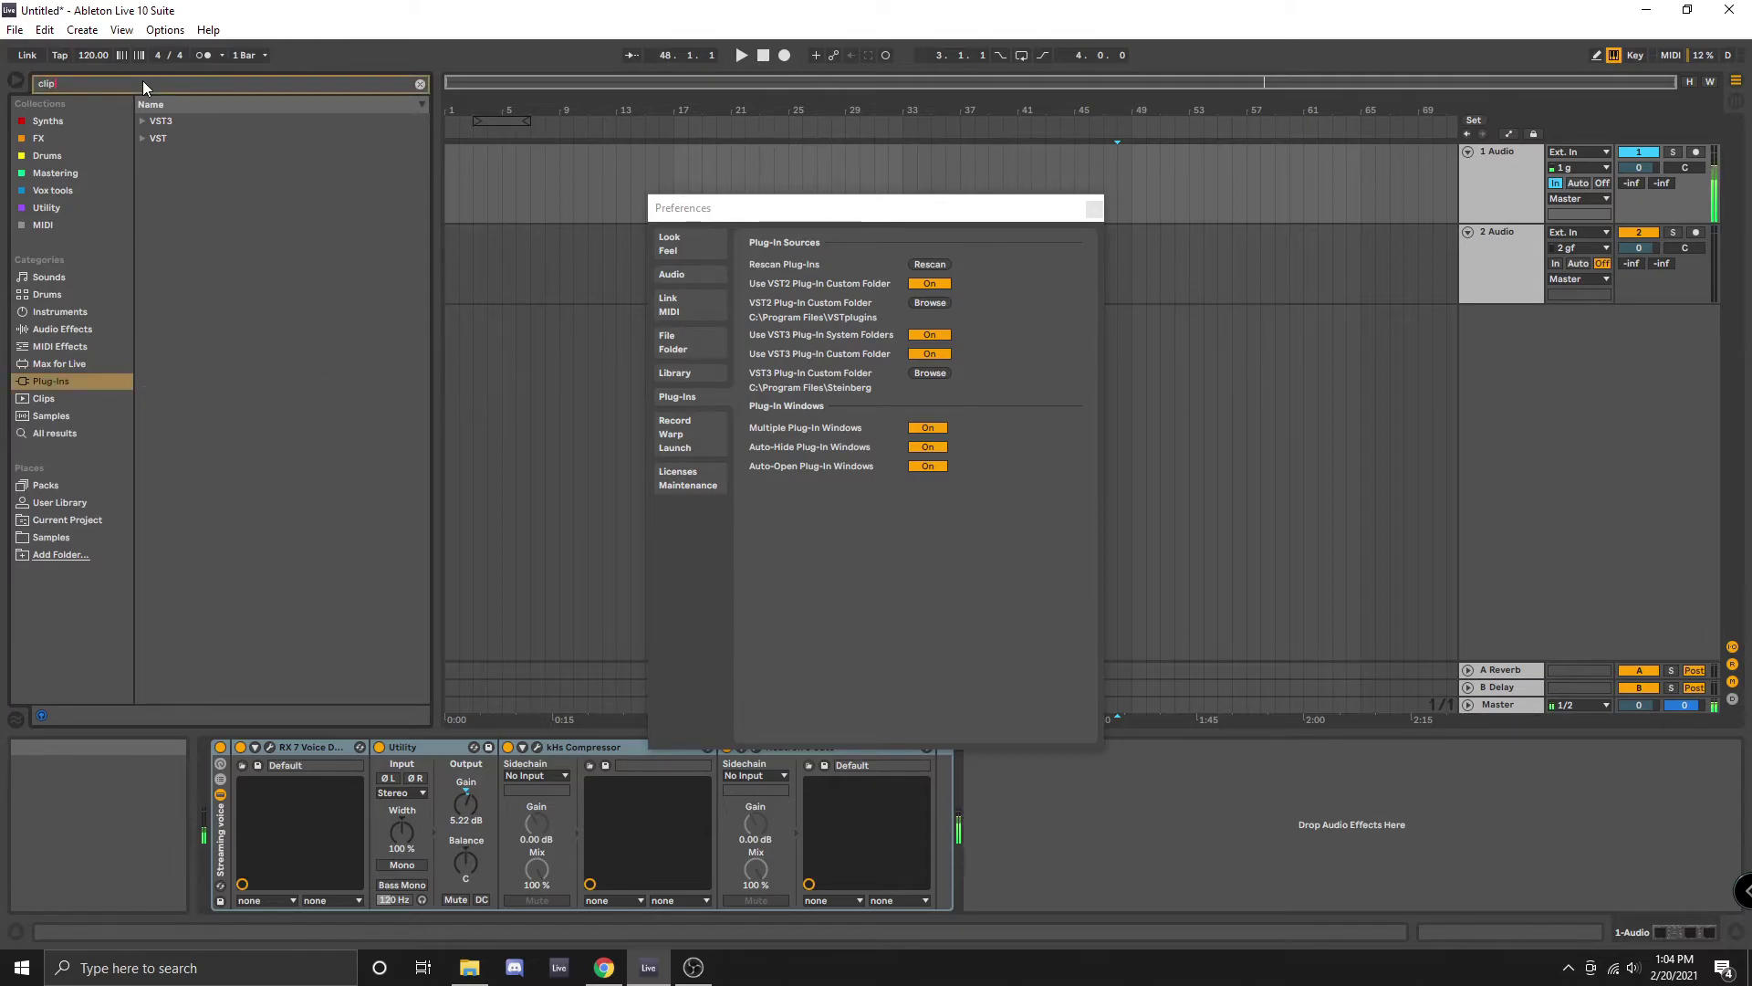
click(142, 120)
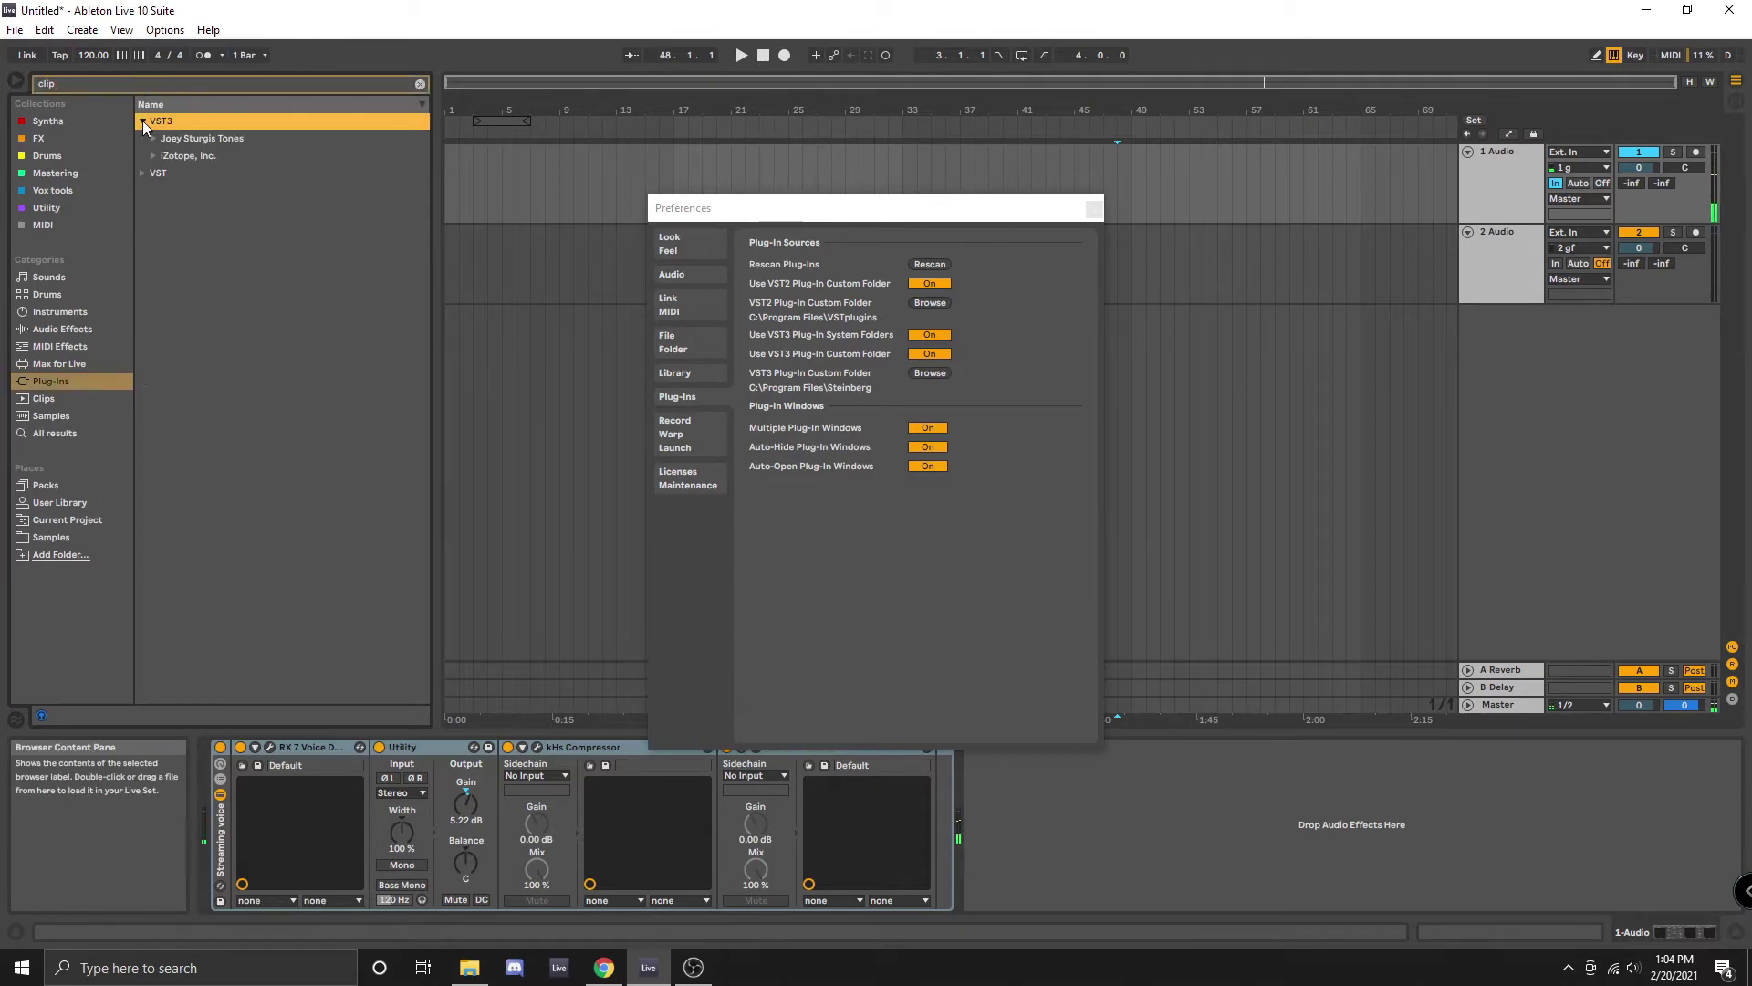
click(153, 138)
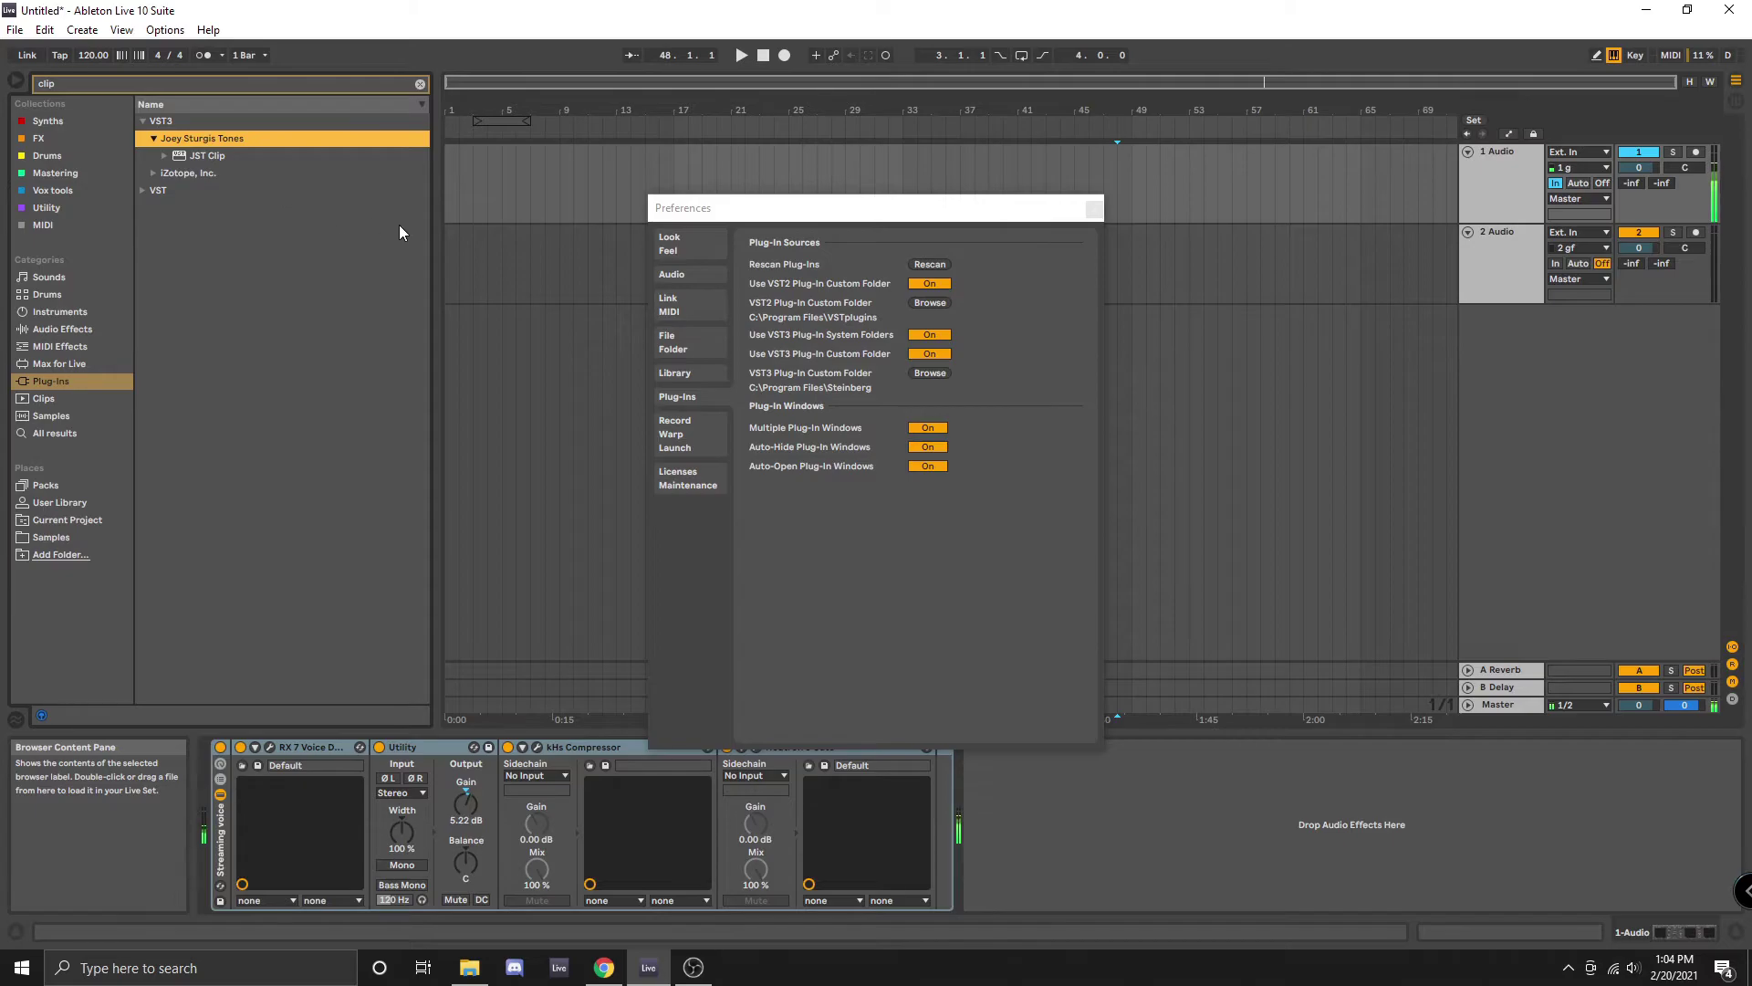
drag(899, 216, 779, 160)
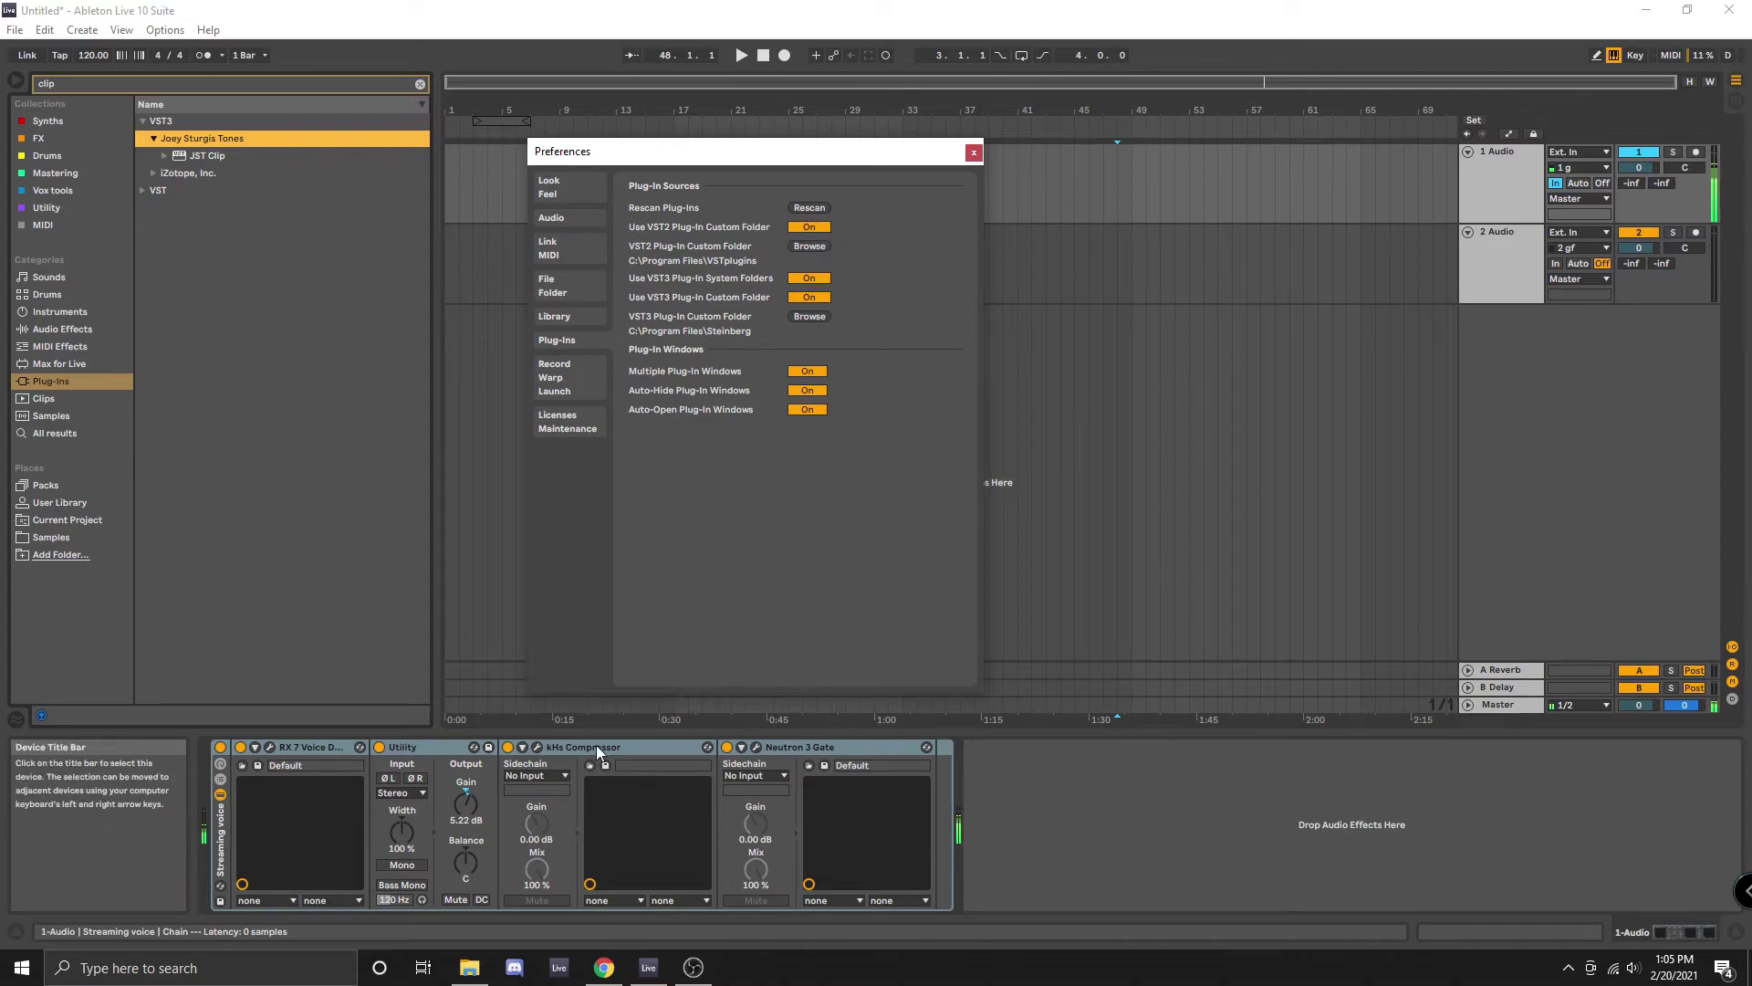
click(605, 967)
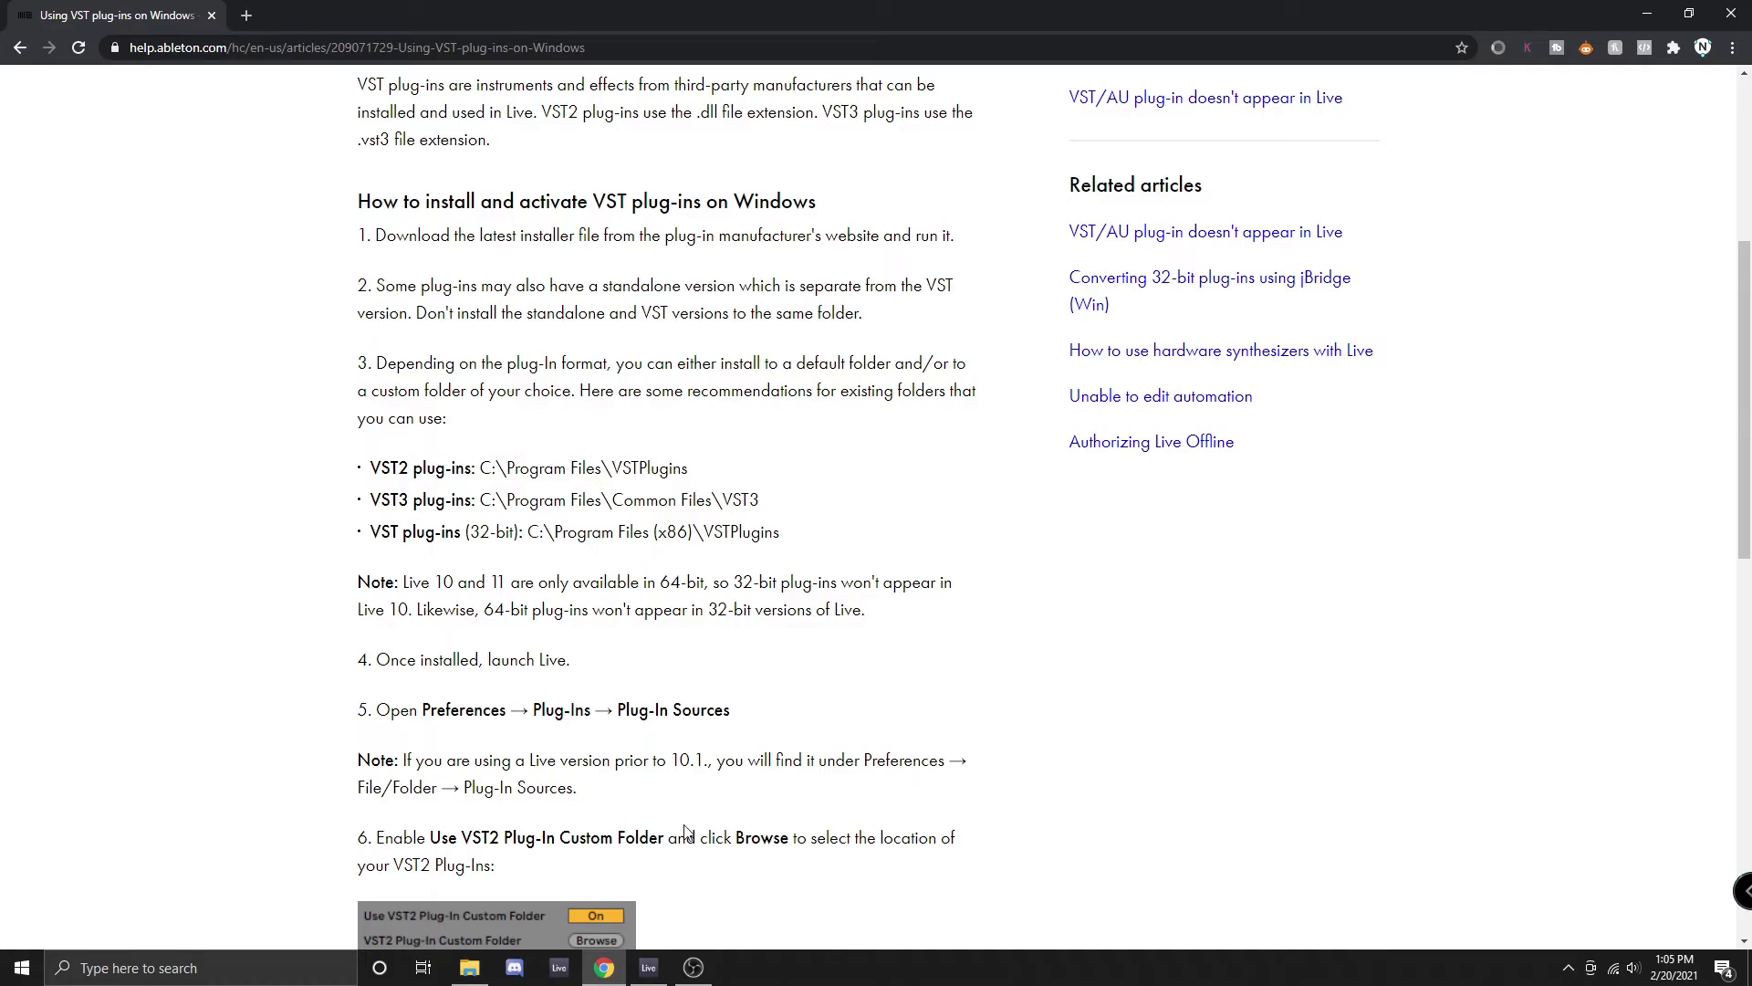
click(609, 969)
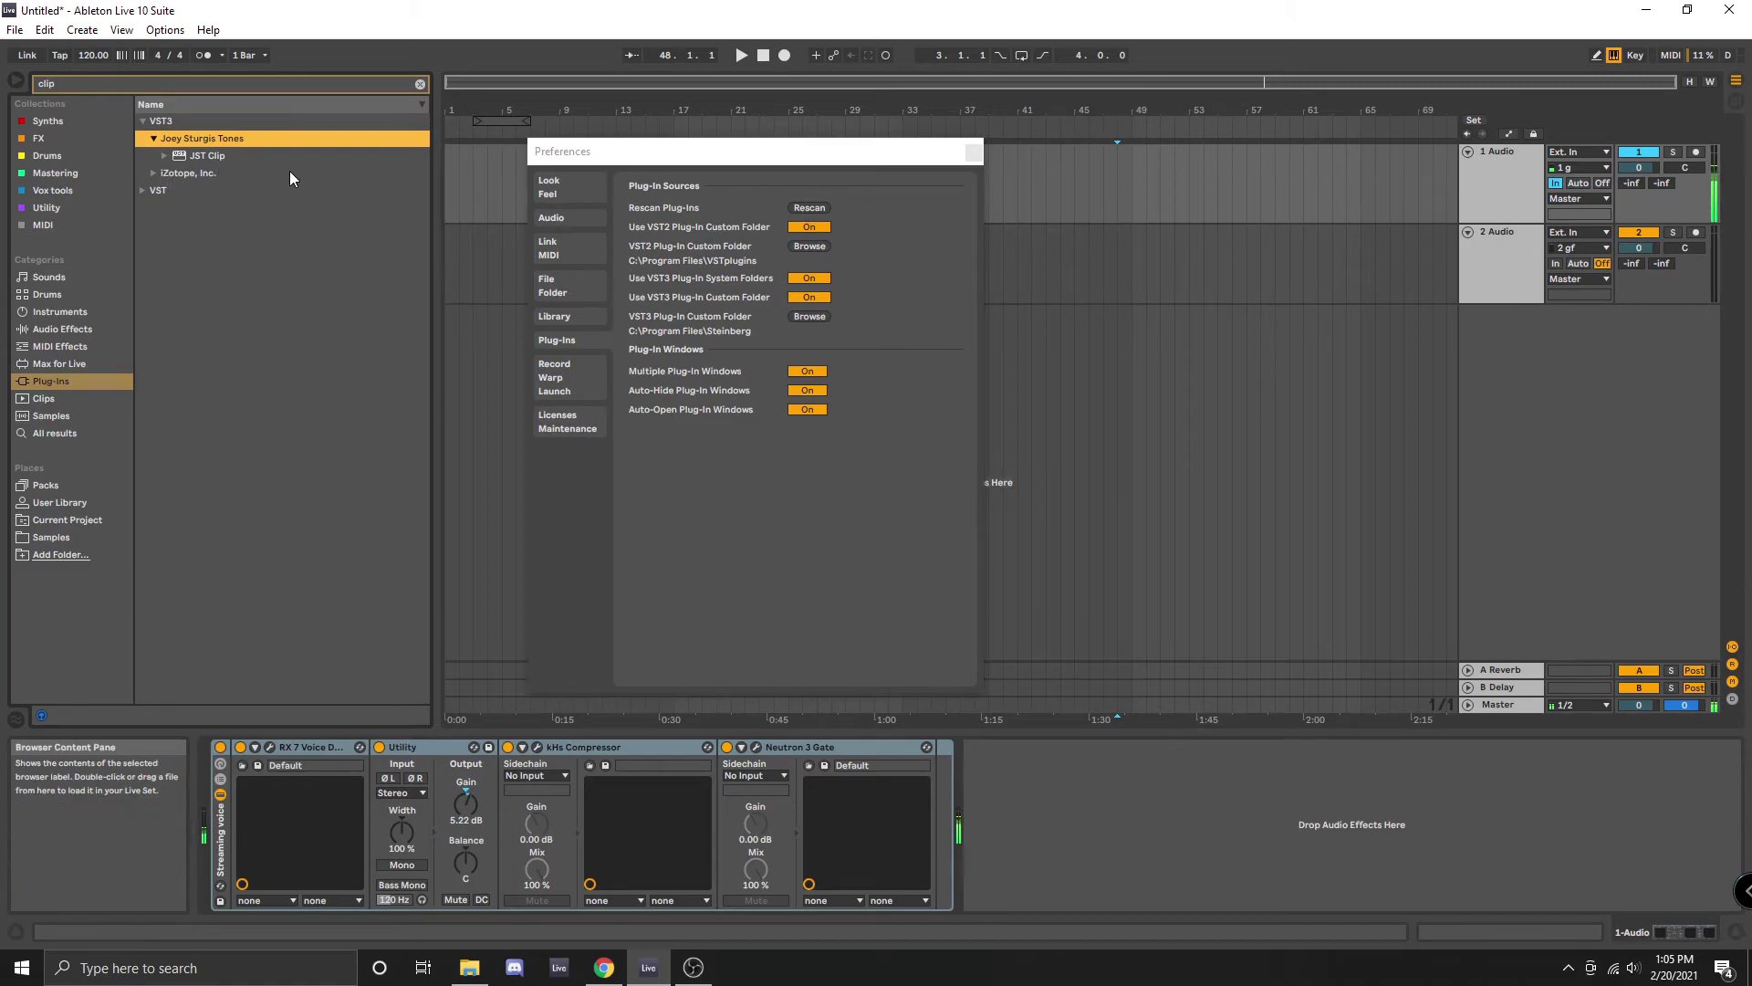
drag(716, 154, 842, 164)
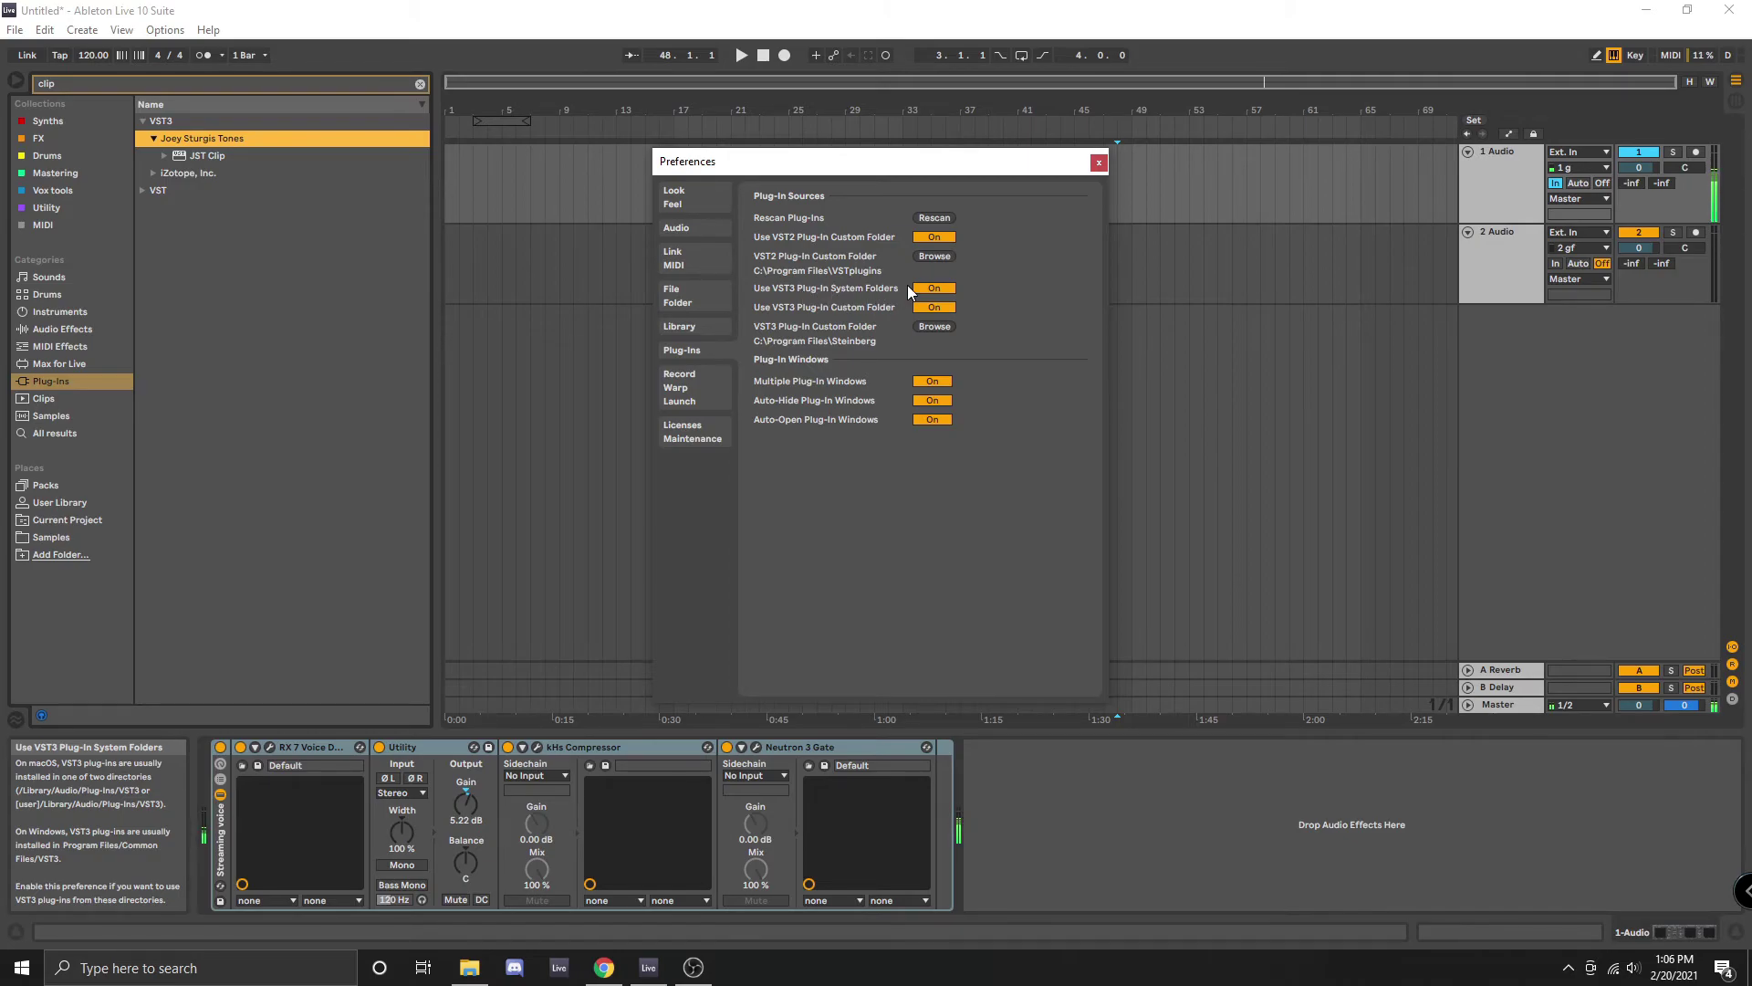
Step: Switch briefly to the help article, then return to Live and close the Preferences window
click(606, 971)
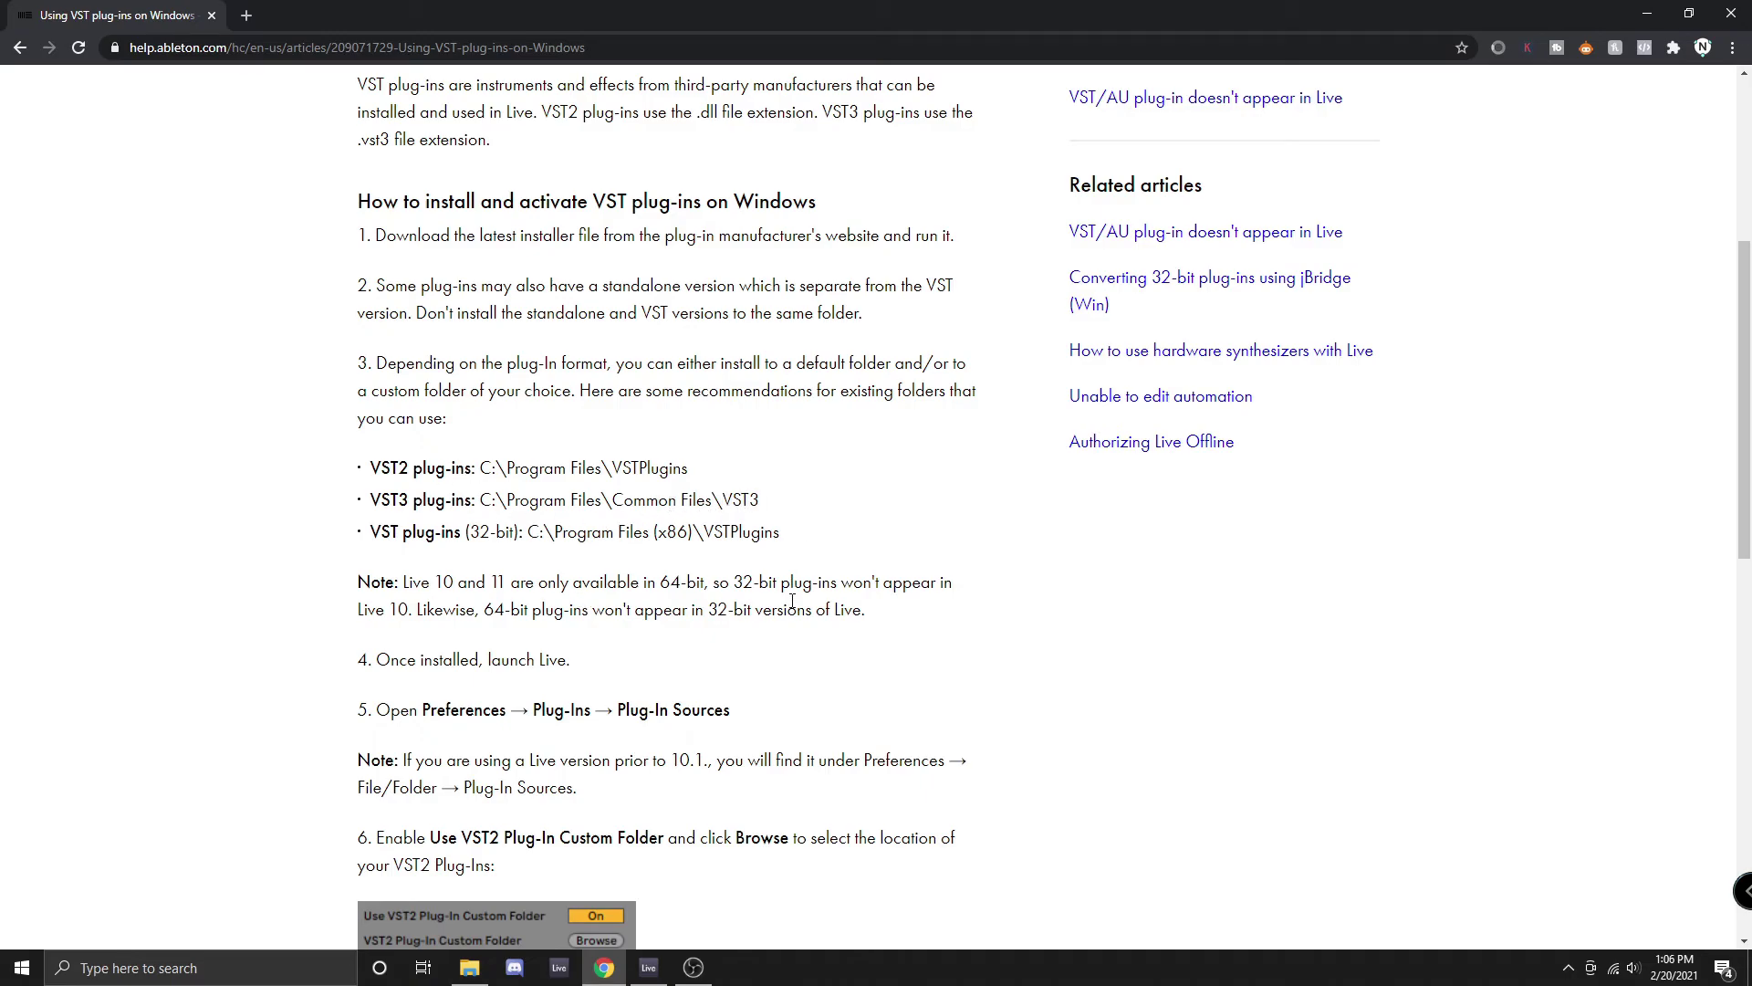
key(alt+Tab)
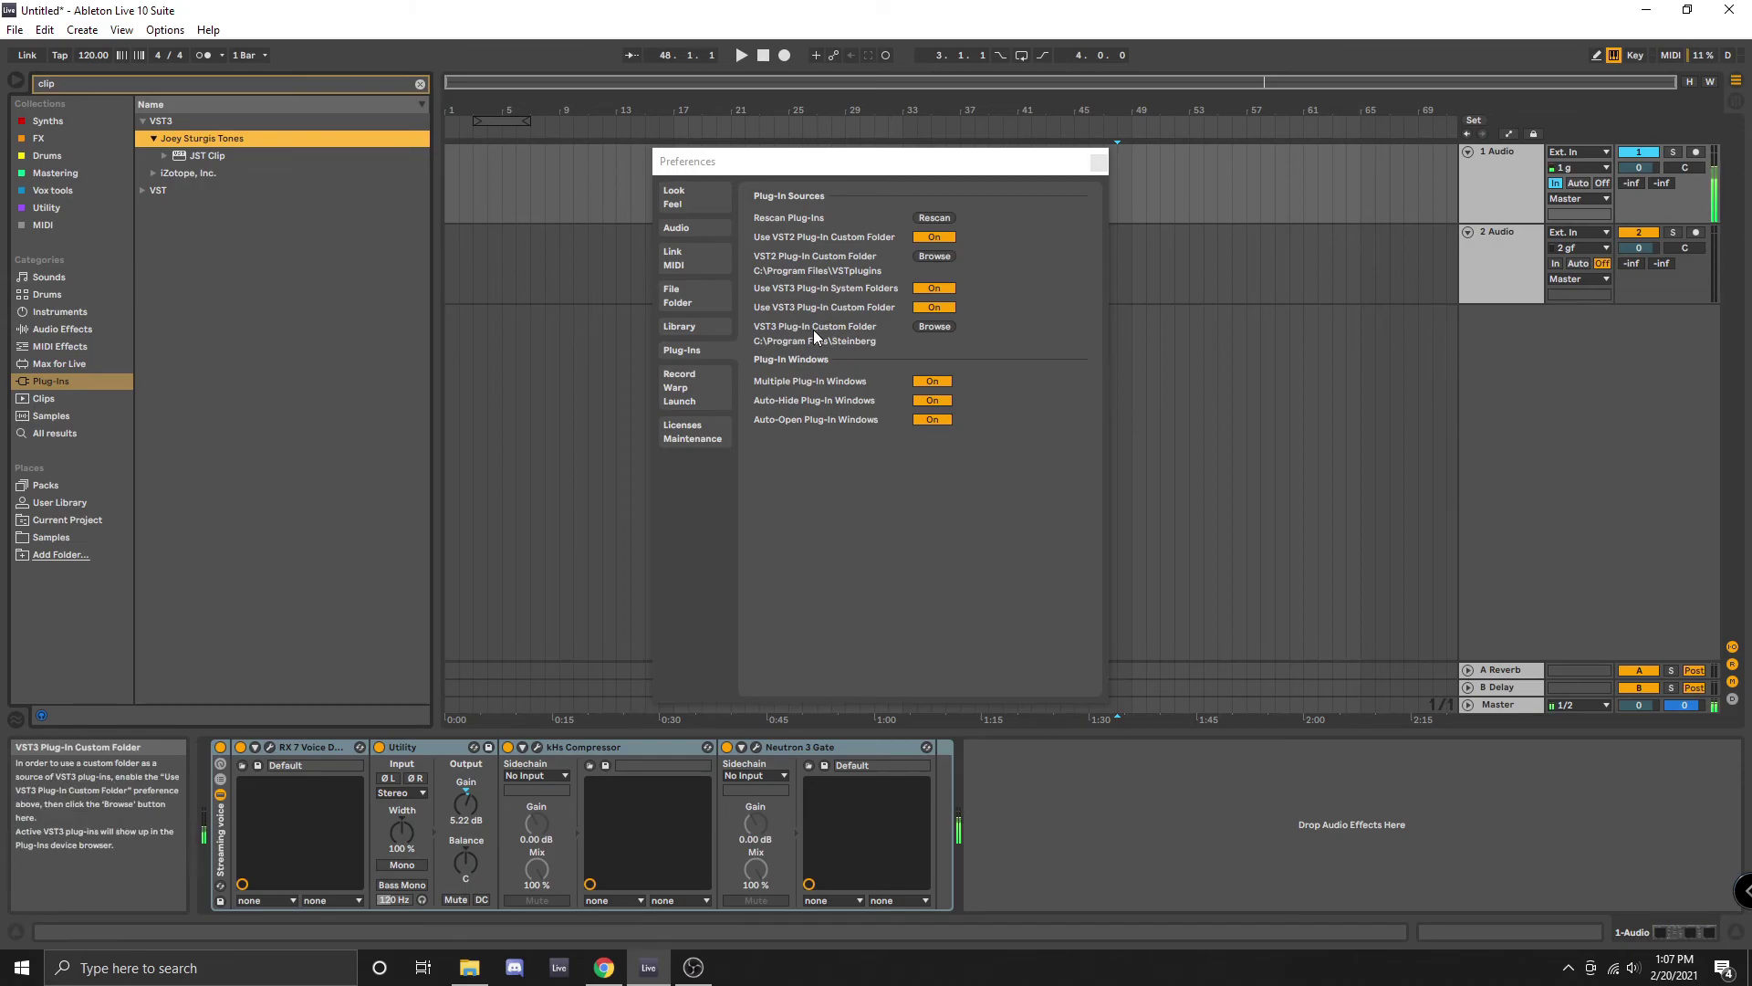
click(974, 436)
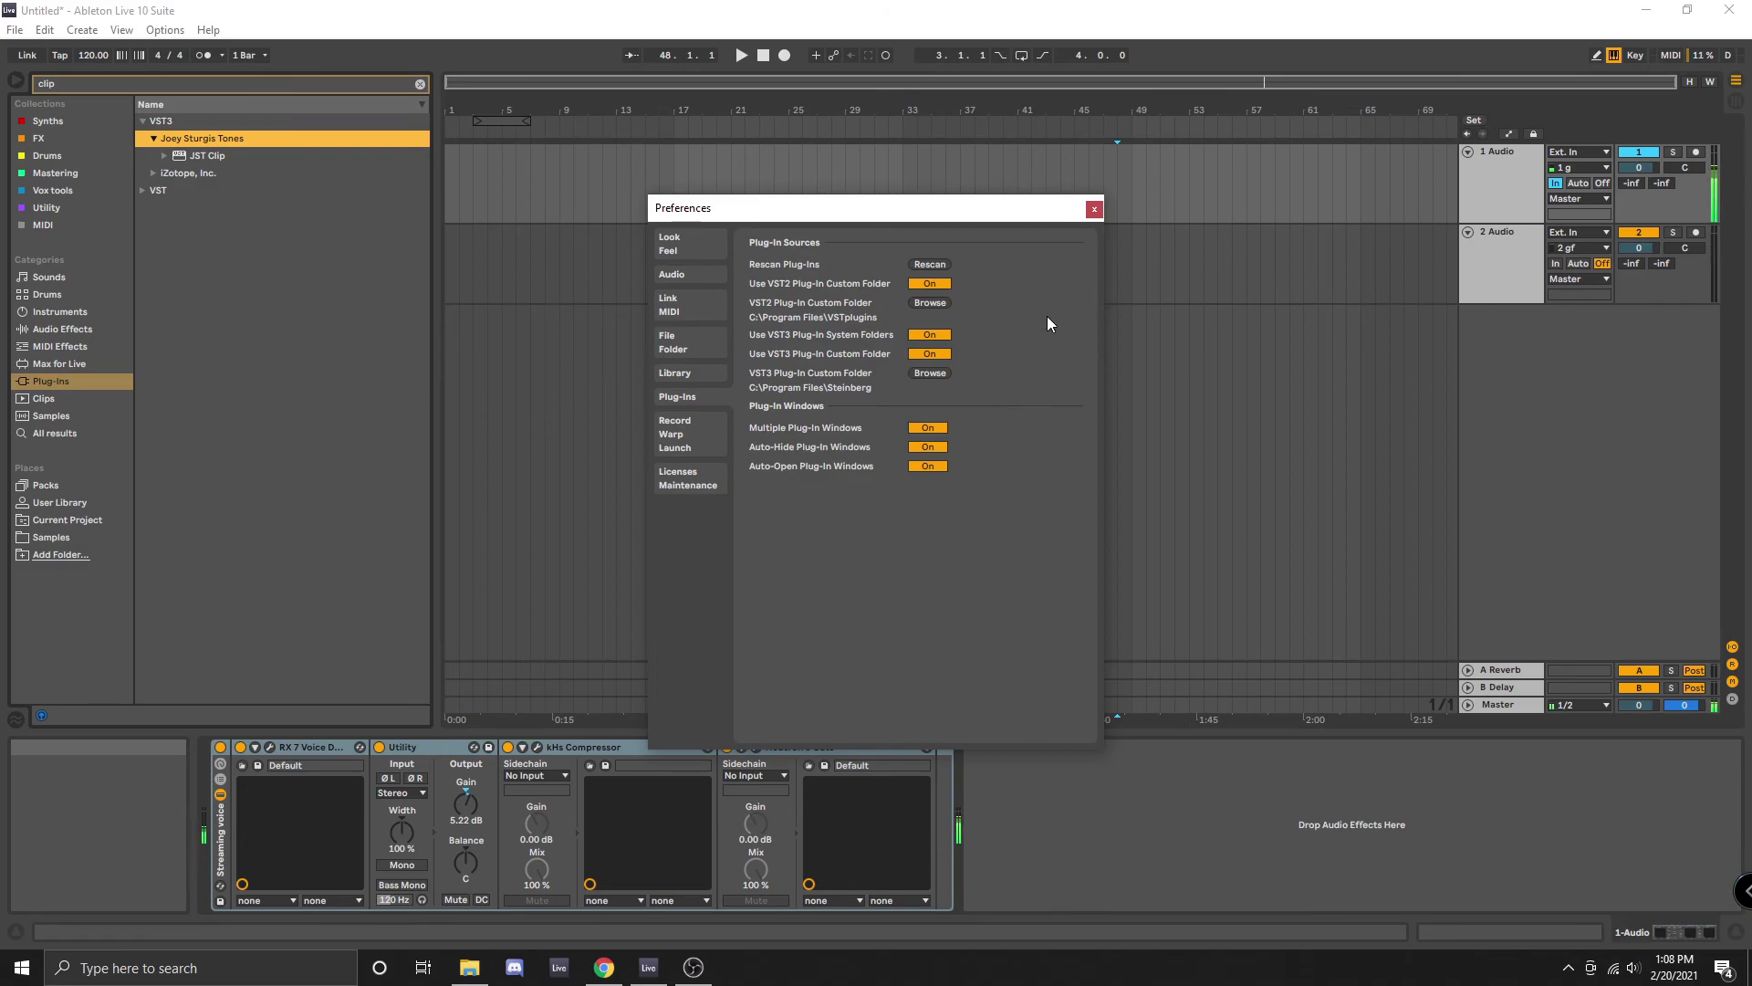
click(1094, 210)
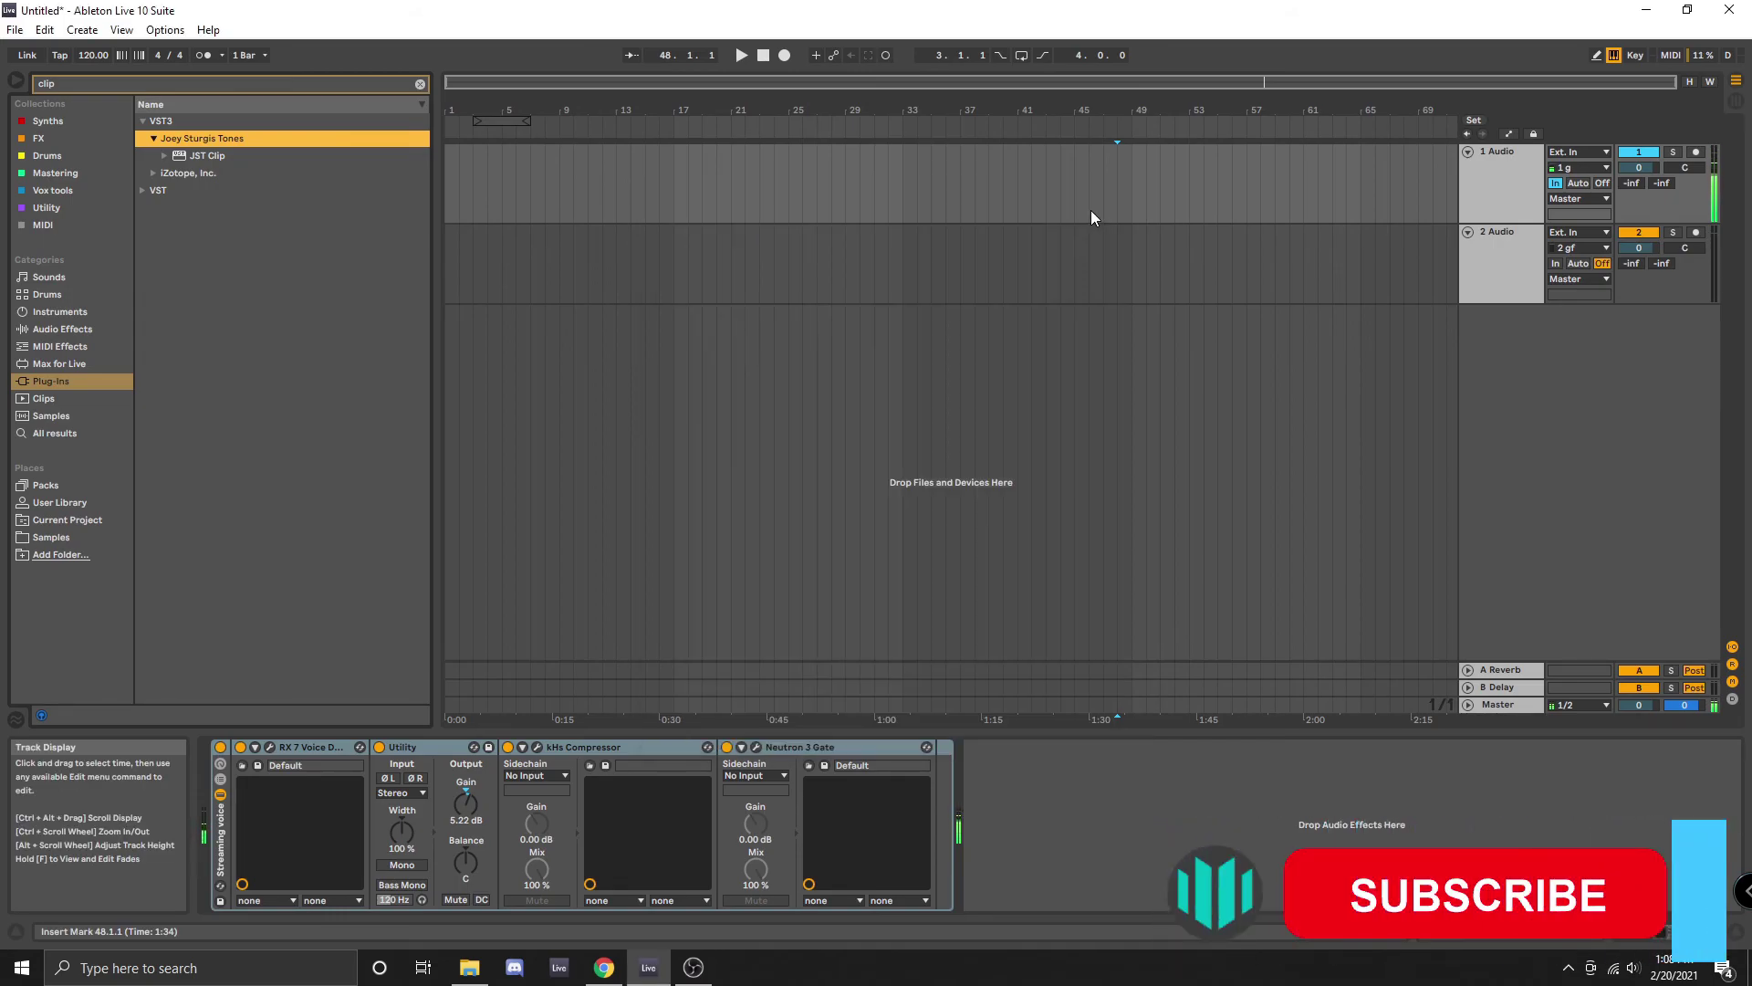